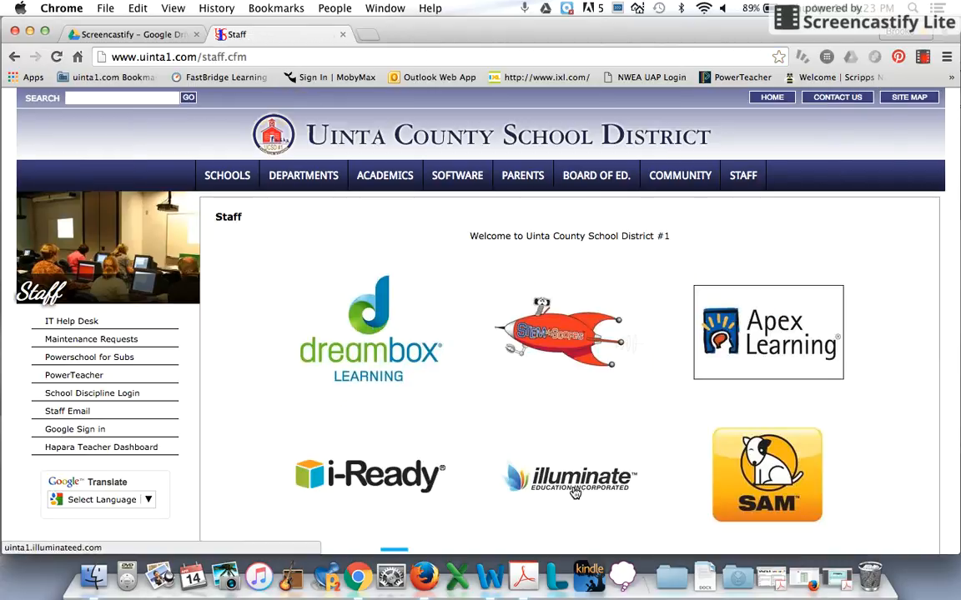
- Open the Illuminate site from the district's staff page and sign in with the prefilled credentials
click(576, 484)
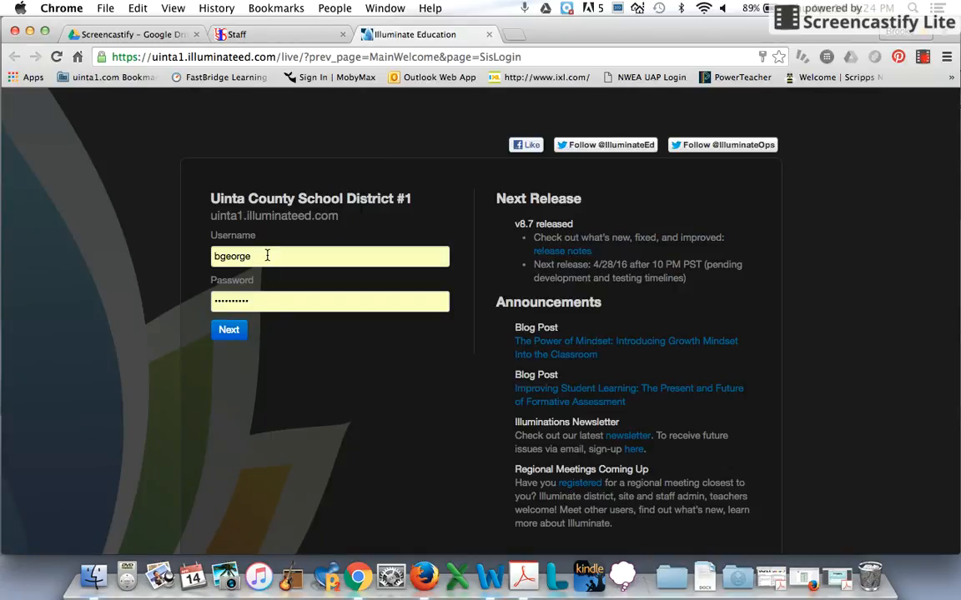
click(238, 331)
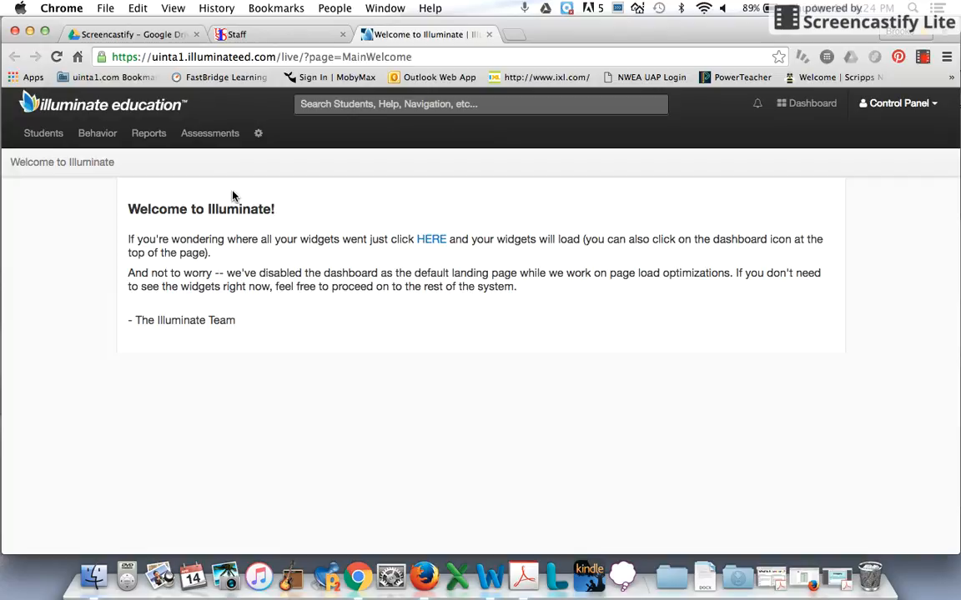
- Create a new Manual/Hybrid Assessment with 4 questions
click(216, 140)
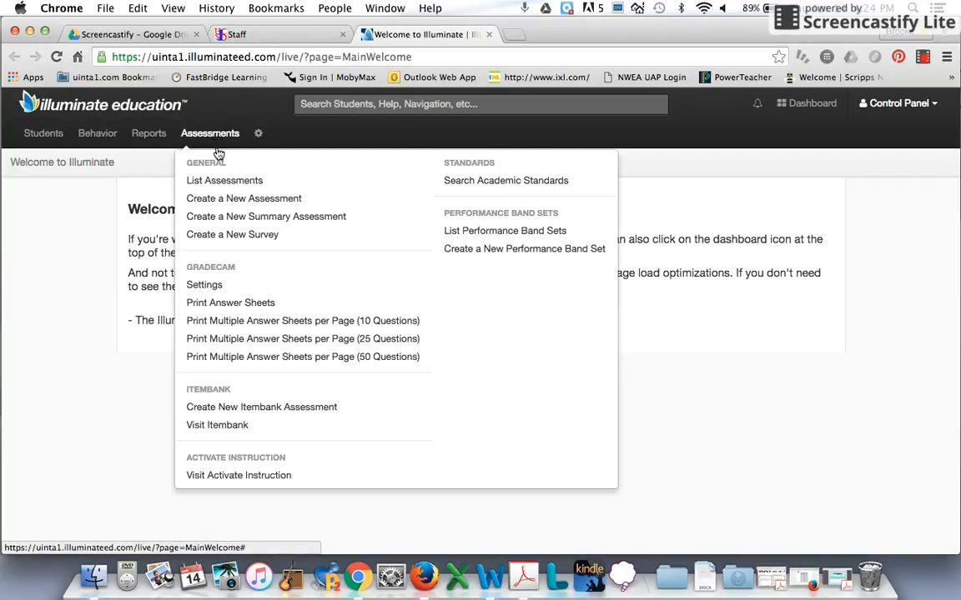
click(221, 201)
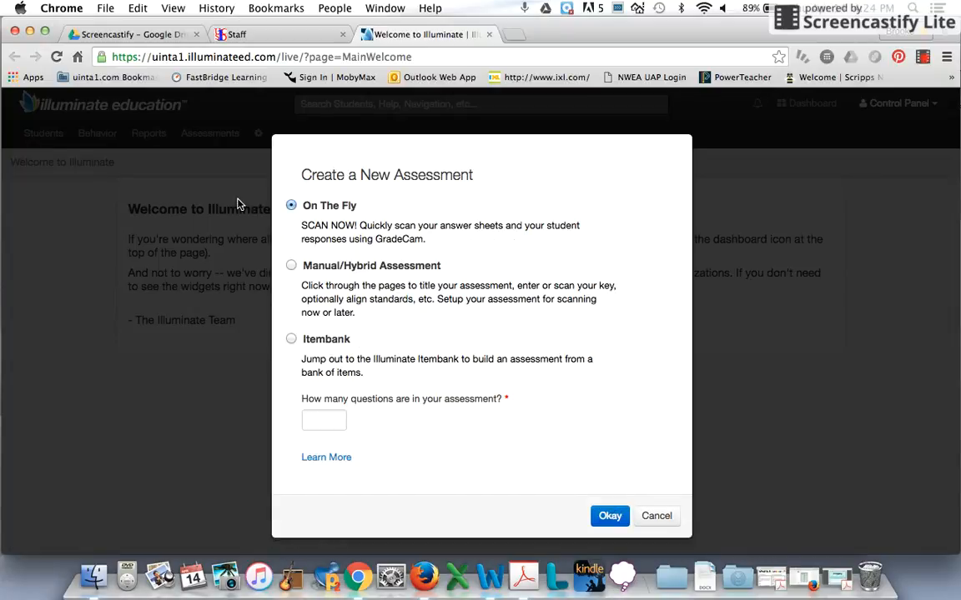
click(291, 266)
click(325, 421)
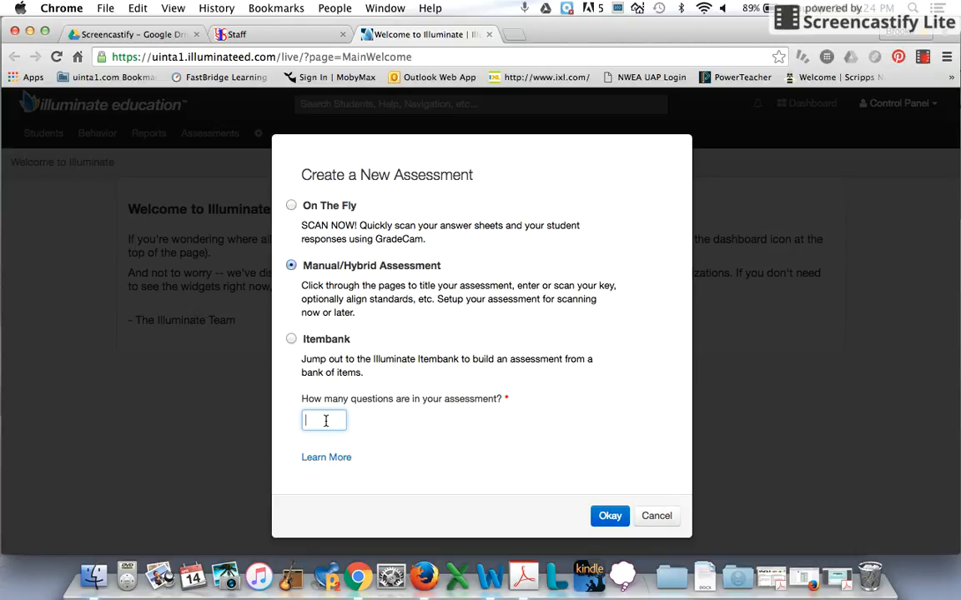
text(4)
click(377, 438)
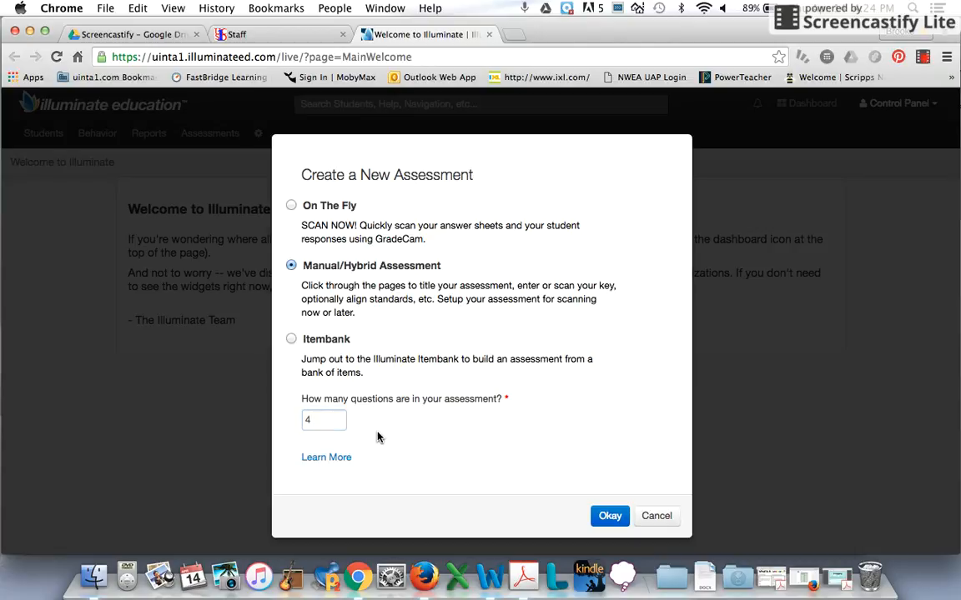
click(610, 516)
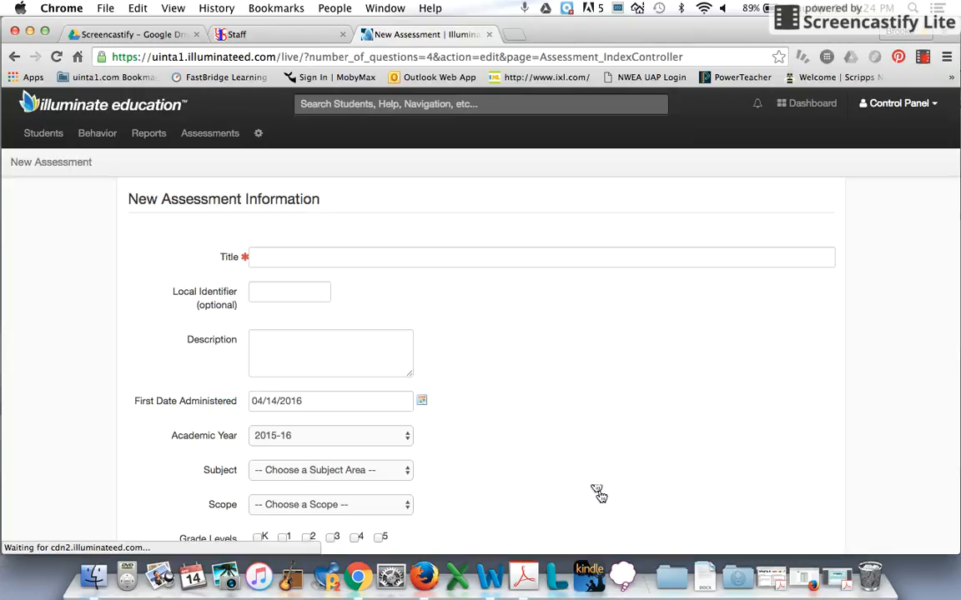
- Title the new assessment "DRCP Week 8-2 Grade"
click(271, 260)
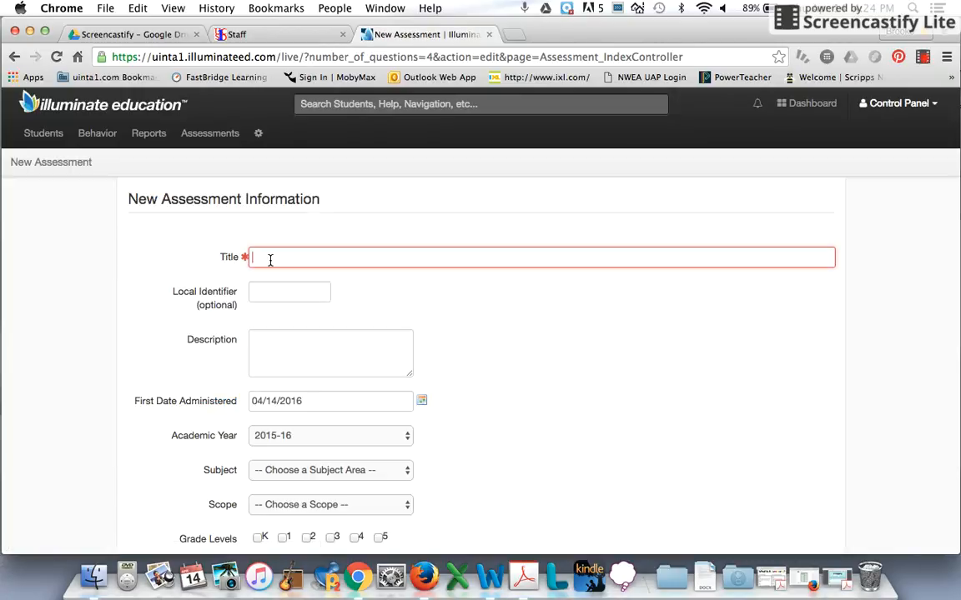
text(DRCP)
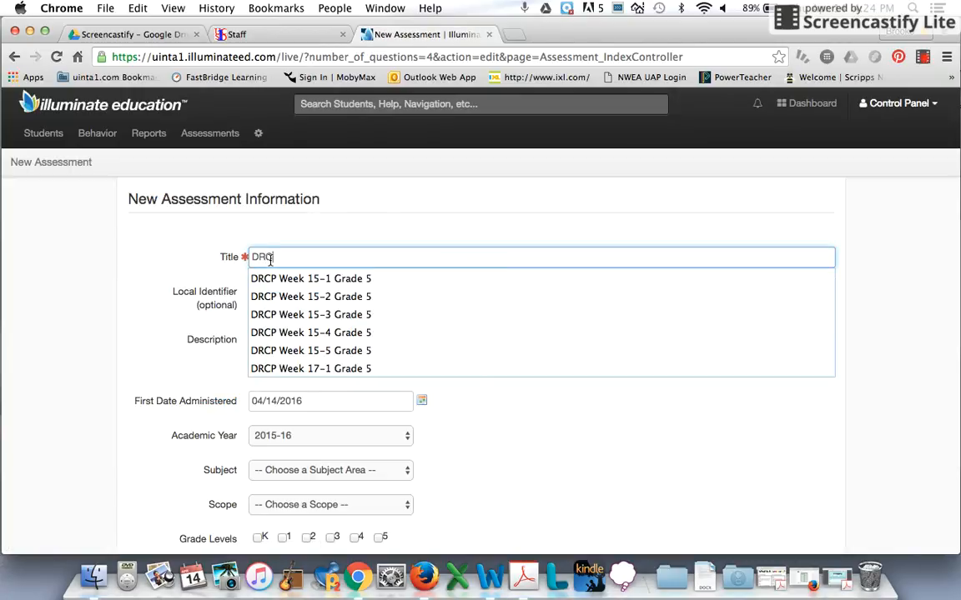
text( Week)
text(8)
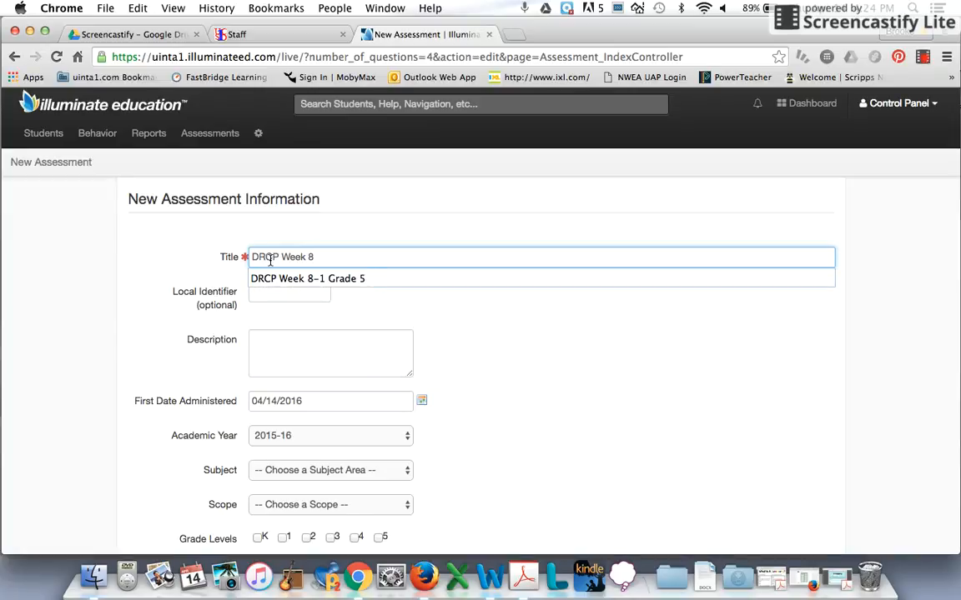
text(-2 Grade)
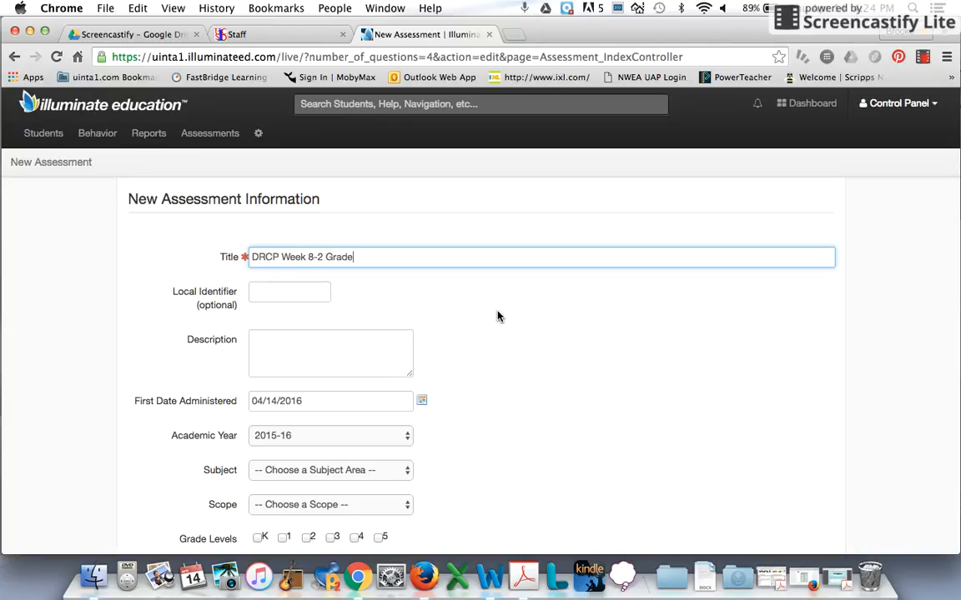
- Set the assessment's academic year to Repeats Yearly and its subject to Reading
scroll(496, 315, down, 3)
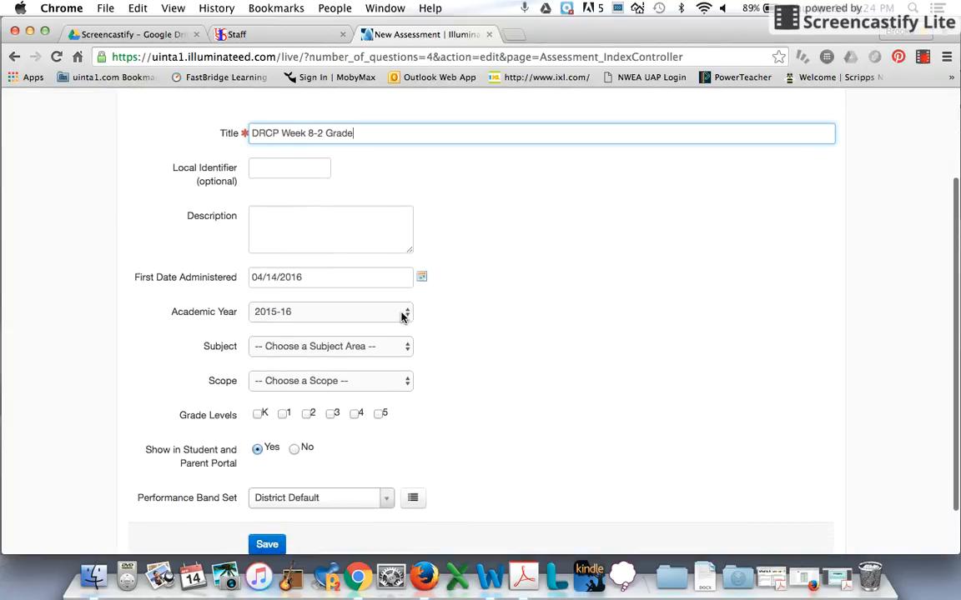
click(401, 313)
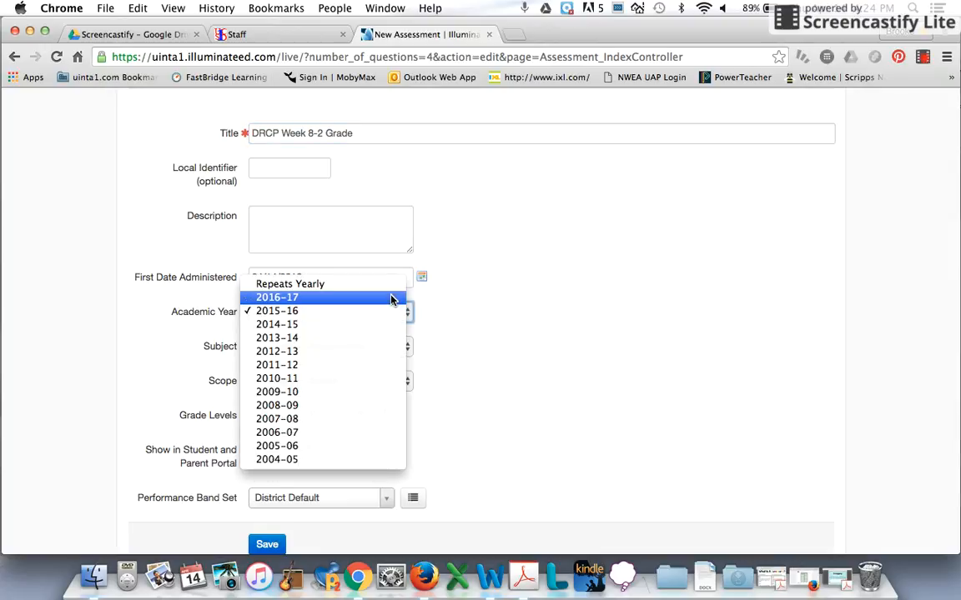
click(392, 289)
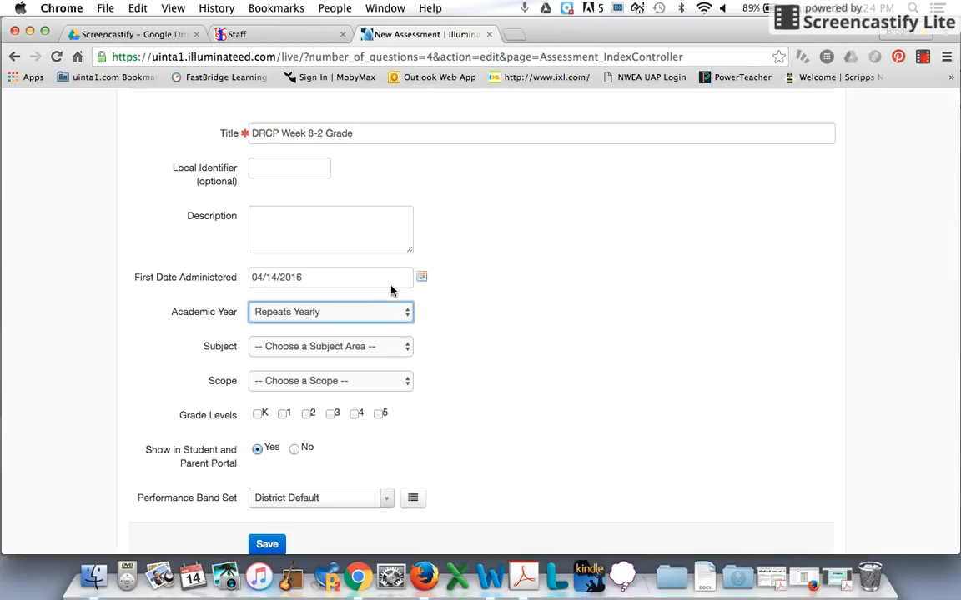
scroll(467, 341, down, 2)
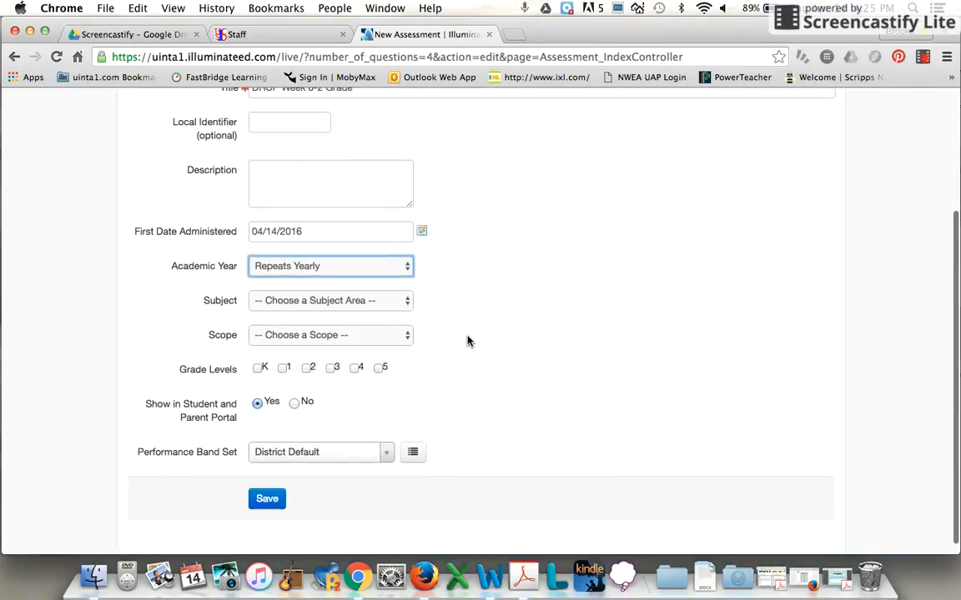
click(396, 302)
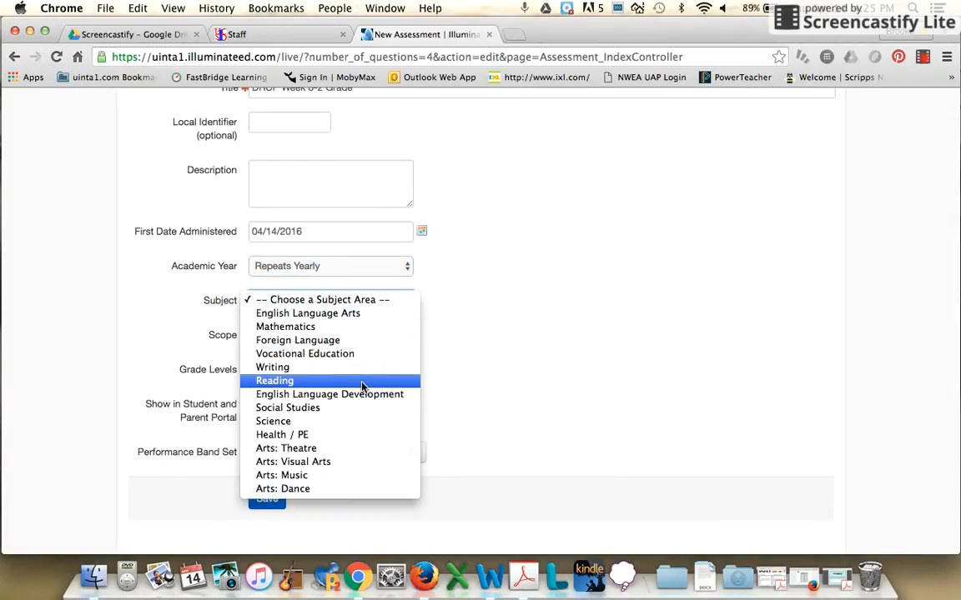
click(362, 384)
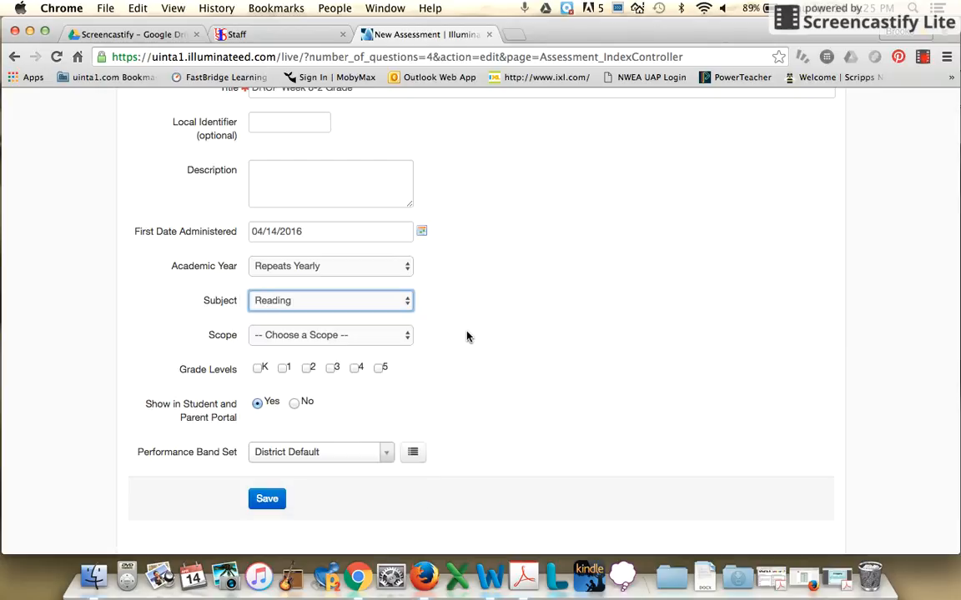
- Set the scope to Teacher Created and the grade level to 5, and save the assessment information
click(328, 337)
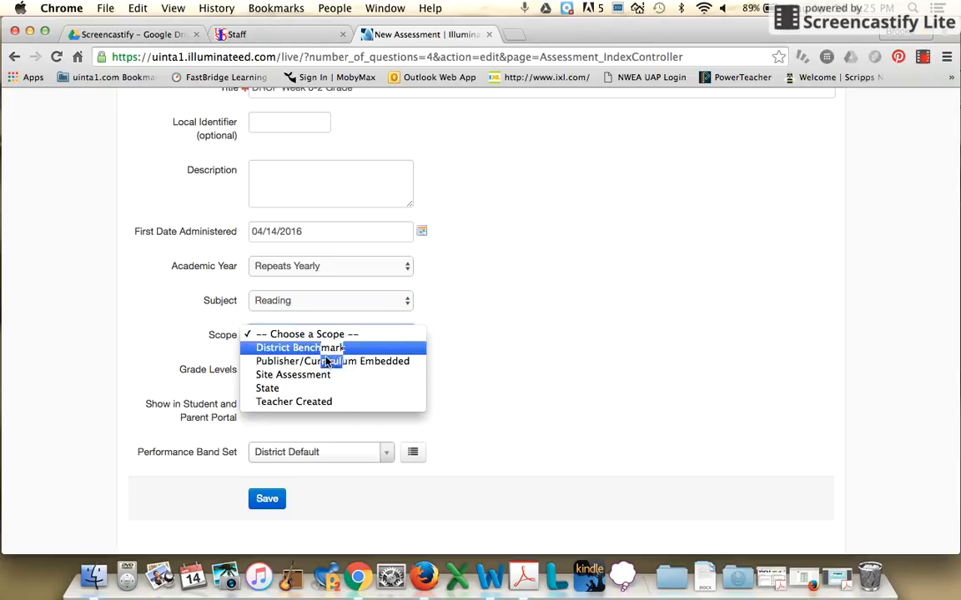
click(318, 403)
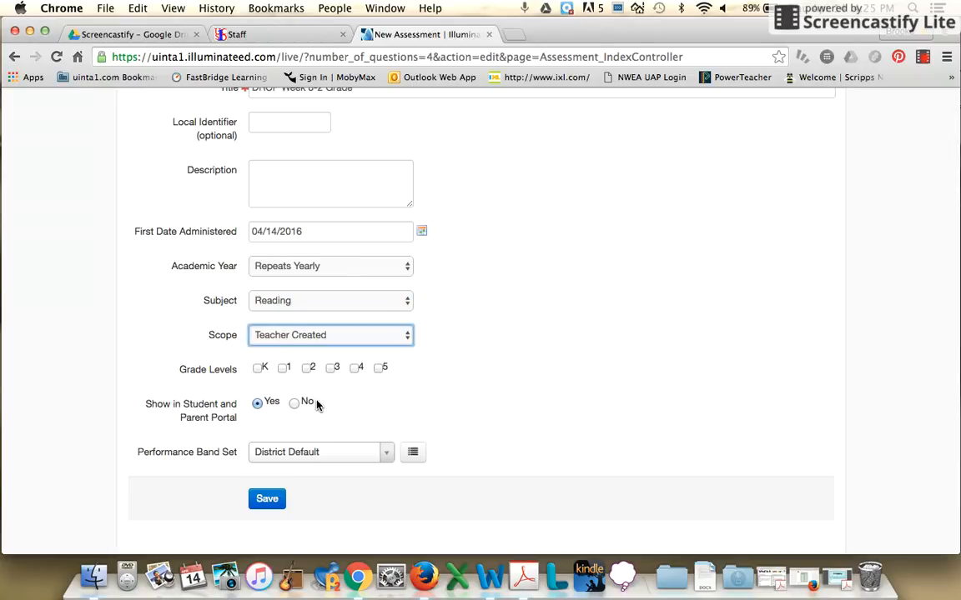
click(379, 368)
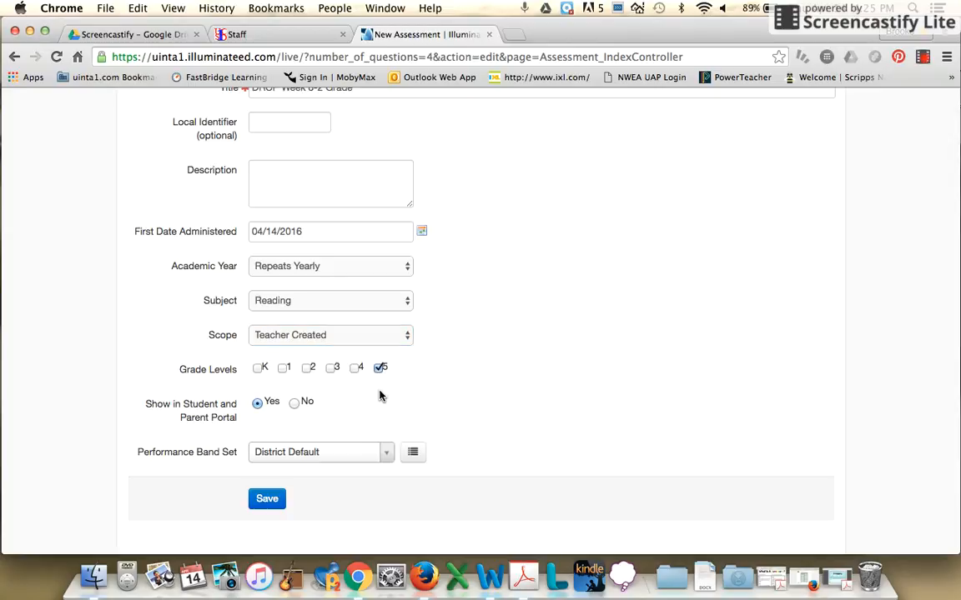
scroll(380, 396, down, 1)
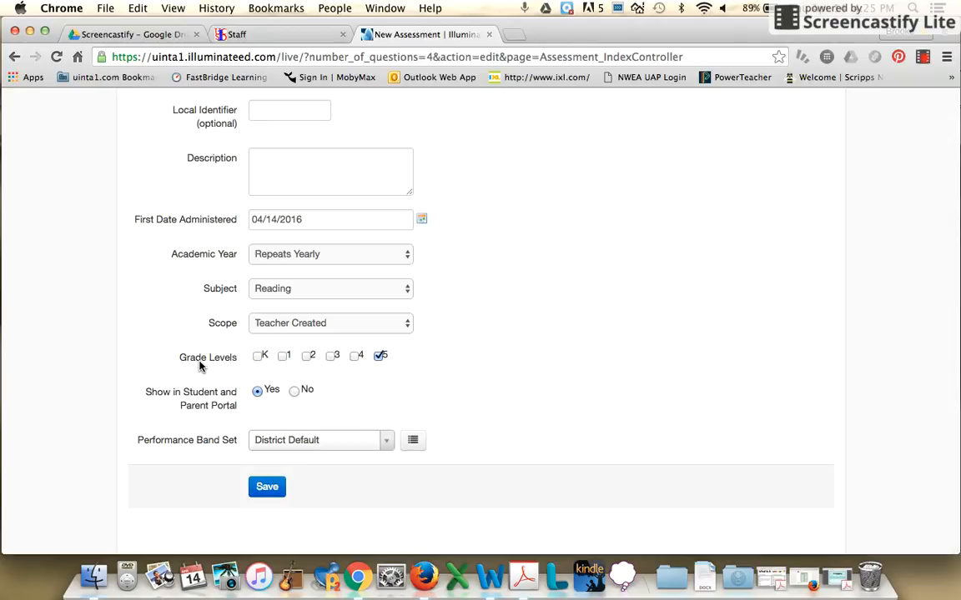
click(265, 488)
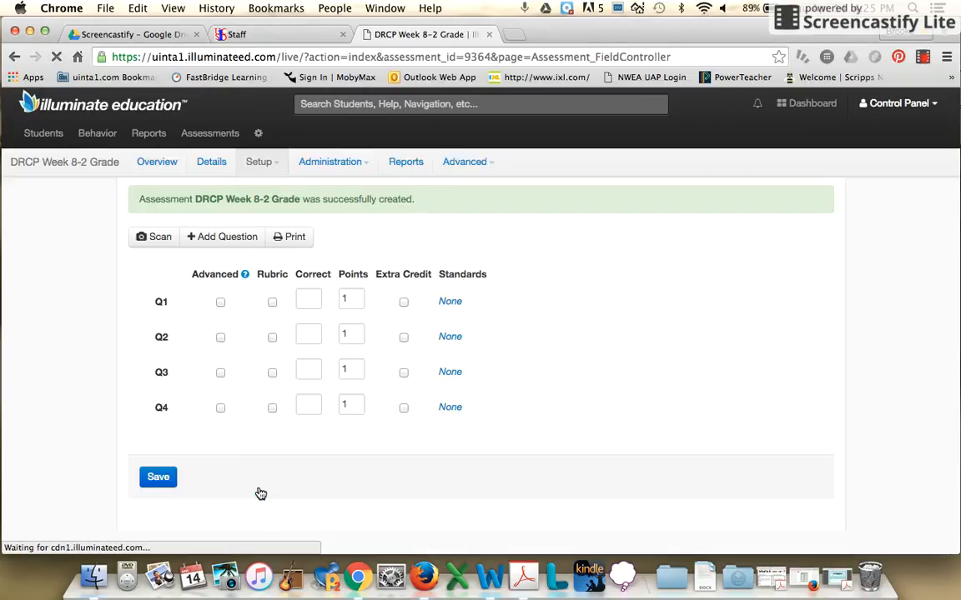
- Enter the answer key B, C, B, A for questions Q1 to Q4 and save the questions
click(311, 294)
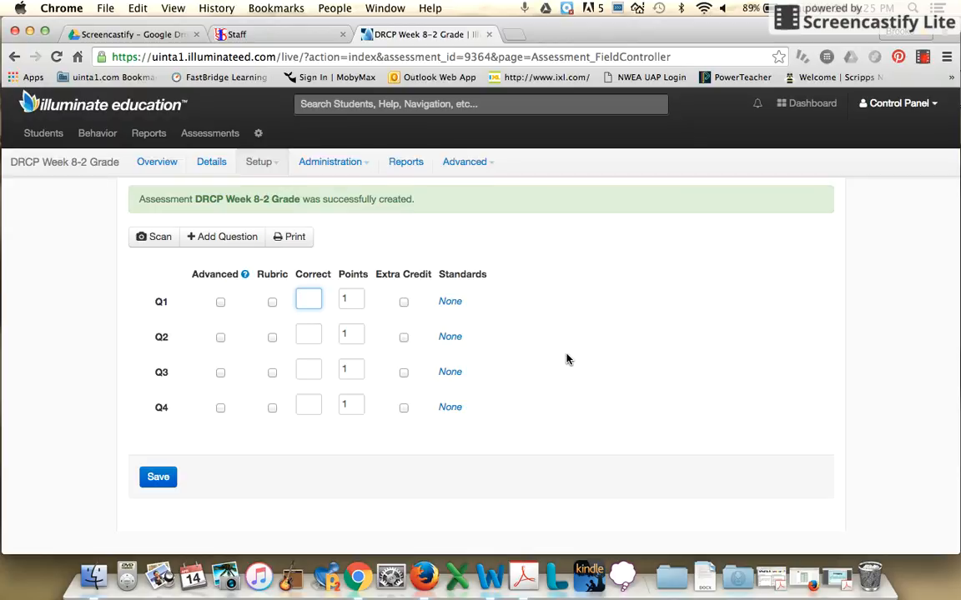
key(Tab)
text(b)
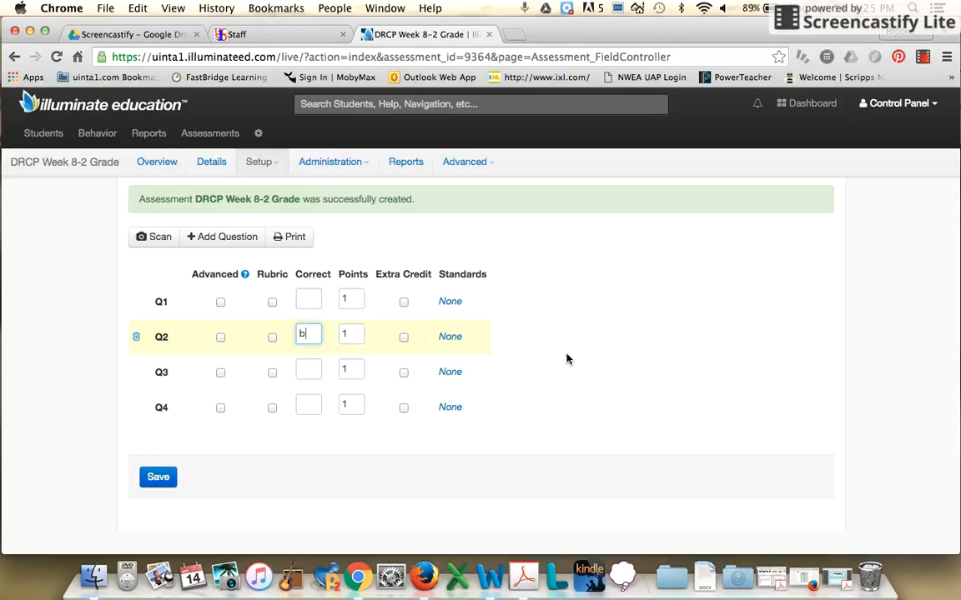
click(302, 297)
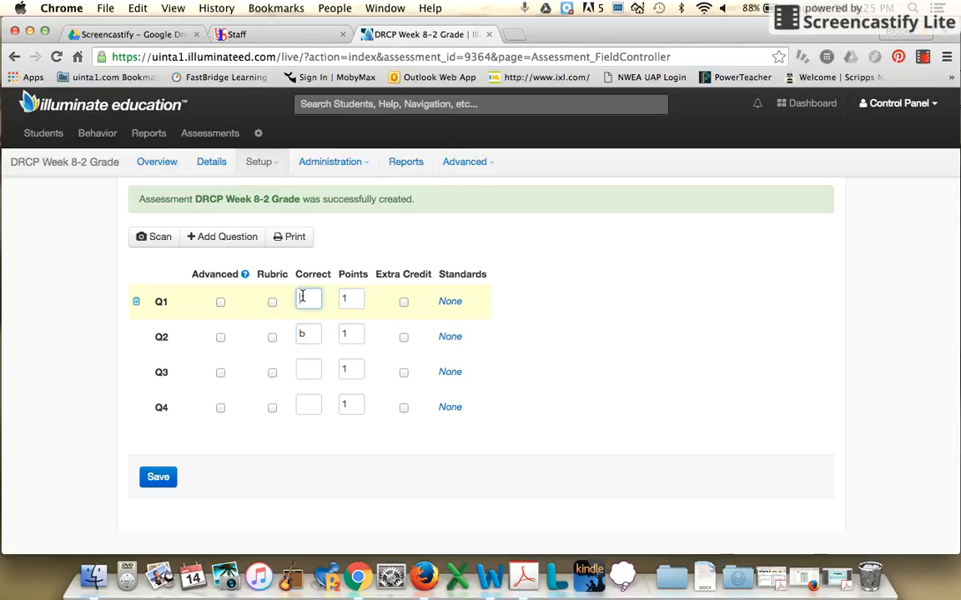
text(a)
key(Tab)
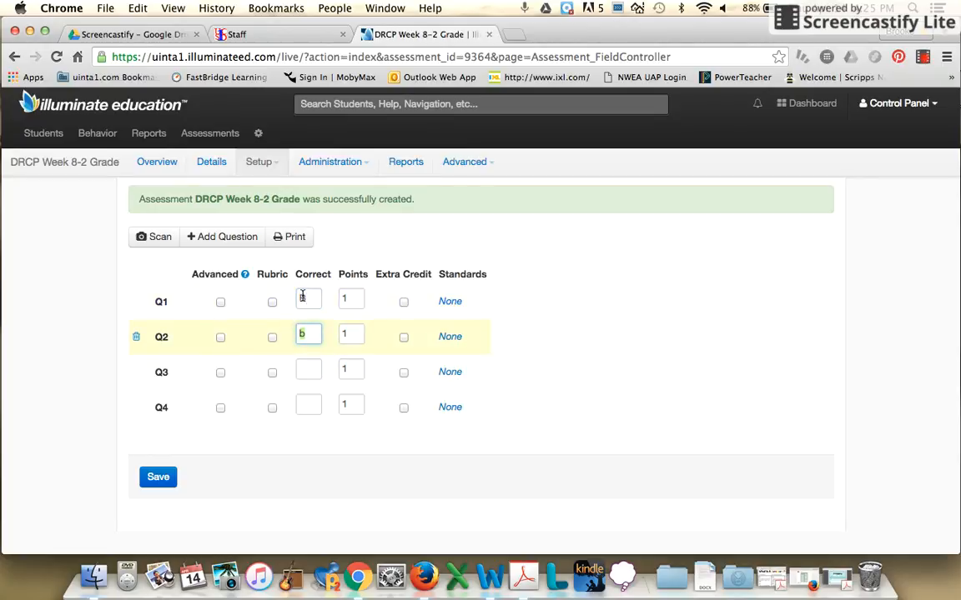
text(C)
key(Tab)
text(B)
key(Tab)
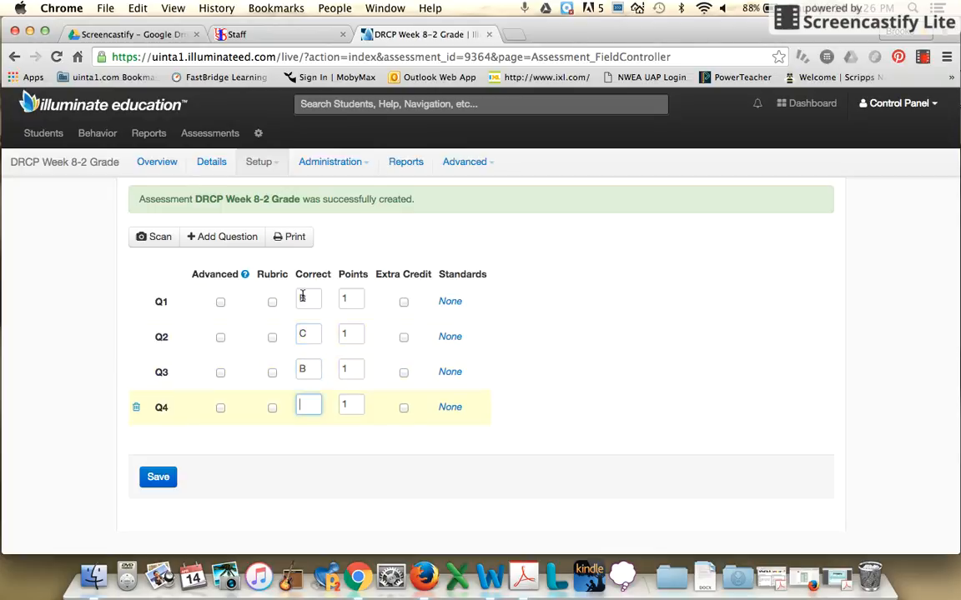
text(A)
click(159, 478)
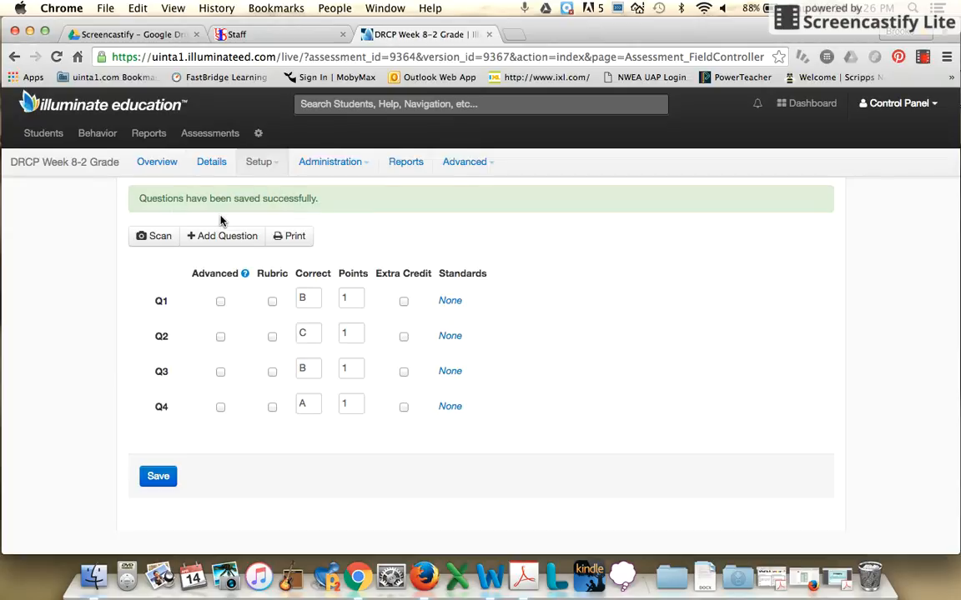
- Start another new assessment of the Manual/Hybrid type, again with 4 questions
mouse_move(219, 136)
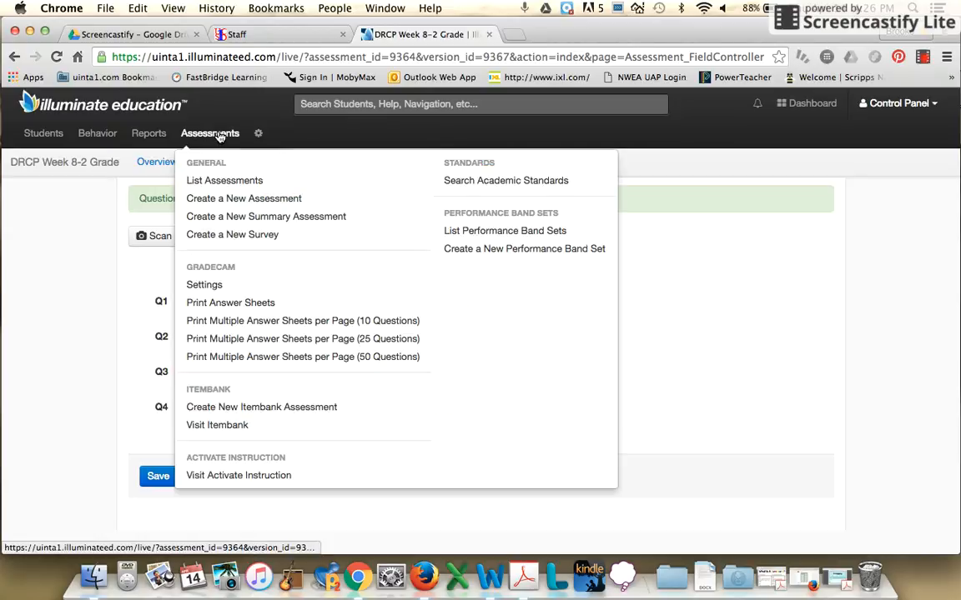
click(219, 199)
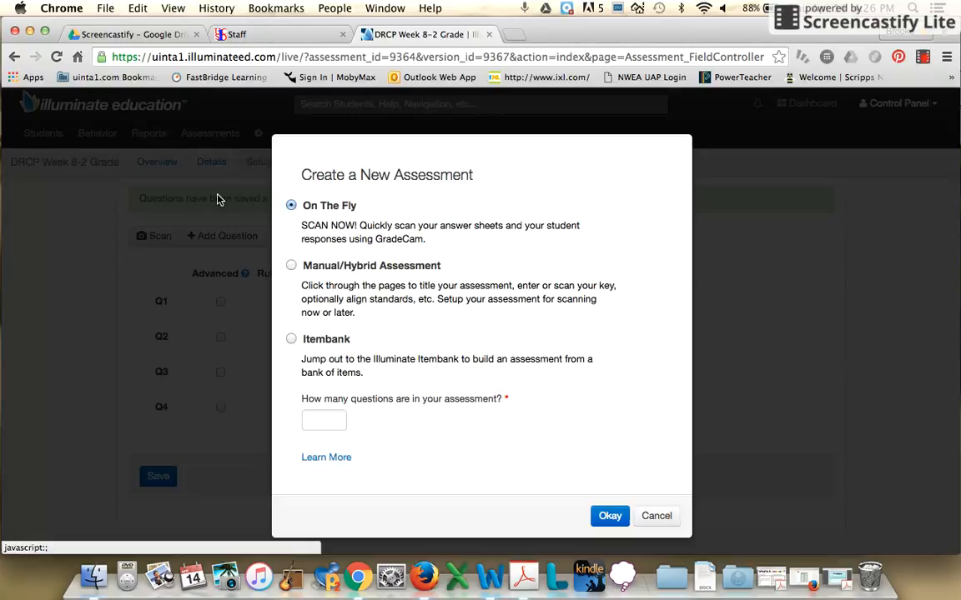
click(290, 267)
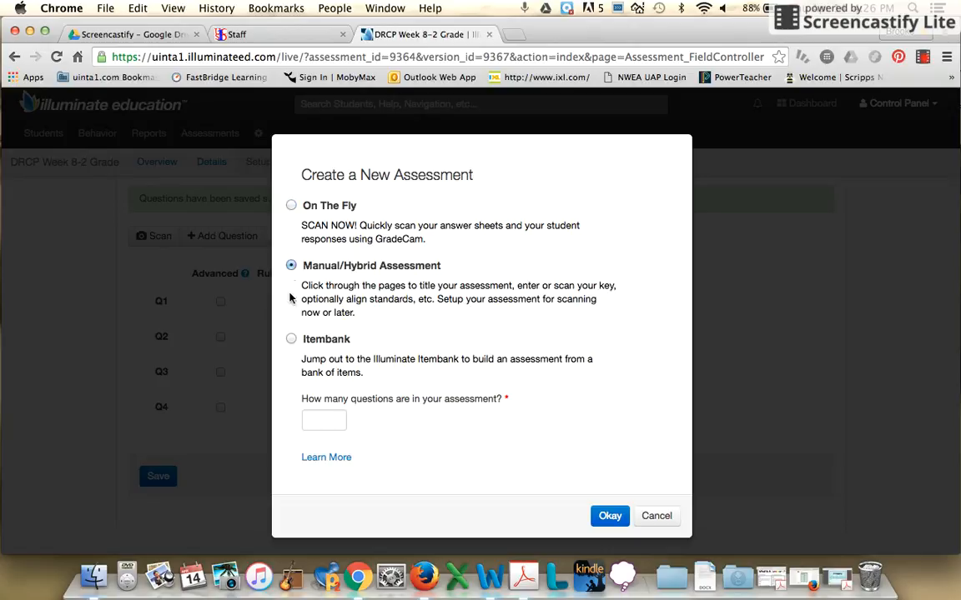
click(312, 419)
text(4)
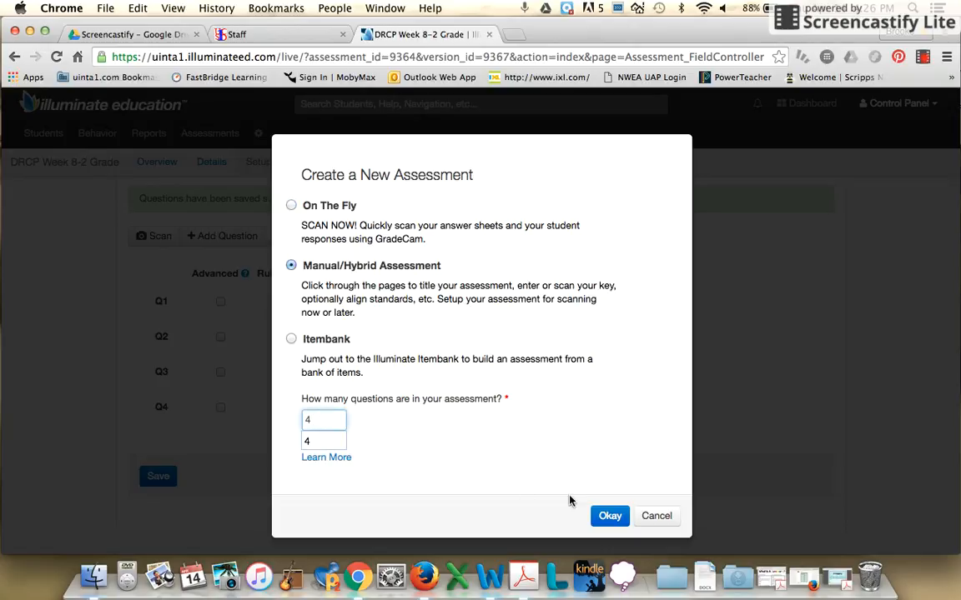
click(609, 516)
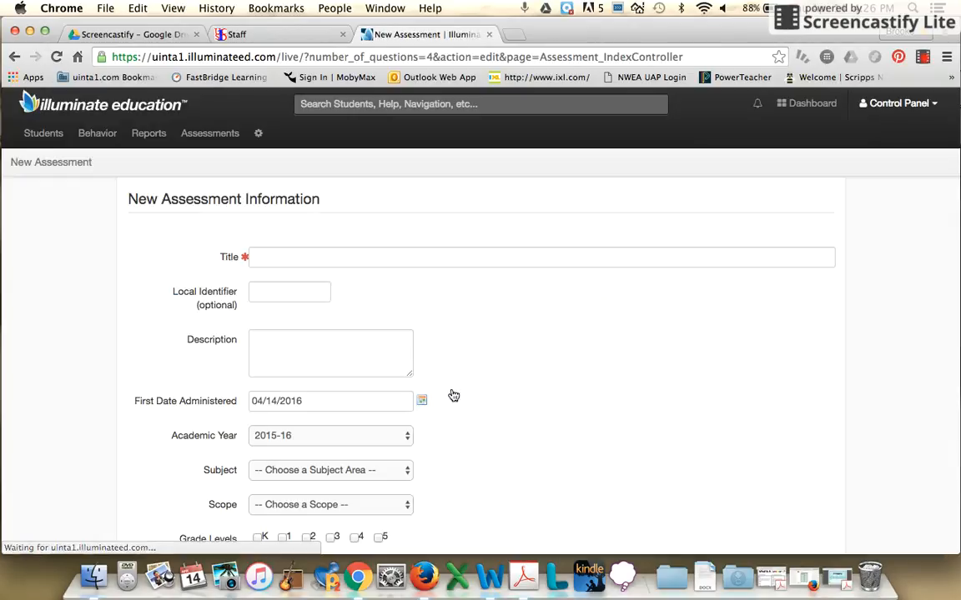
- Title the new assessment "DRCP Week 8-3 Grade 5"
click(374, 254)
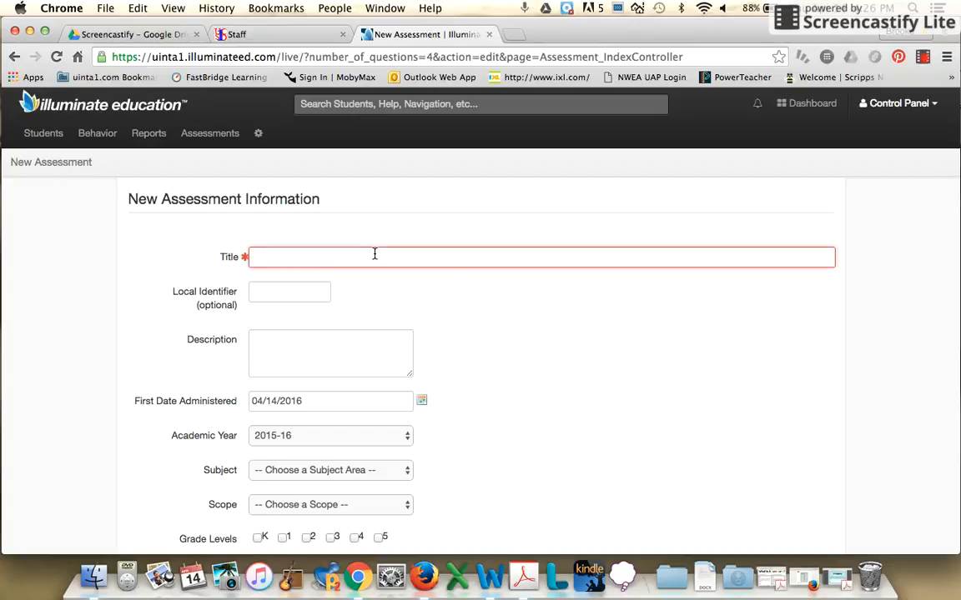
text(DRCP Week)
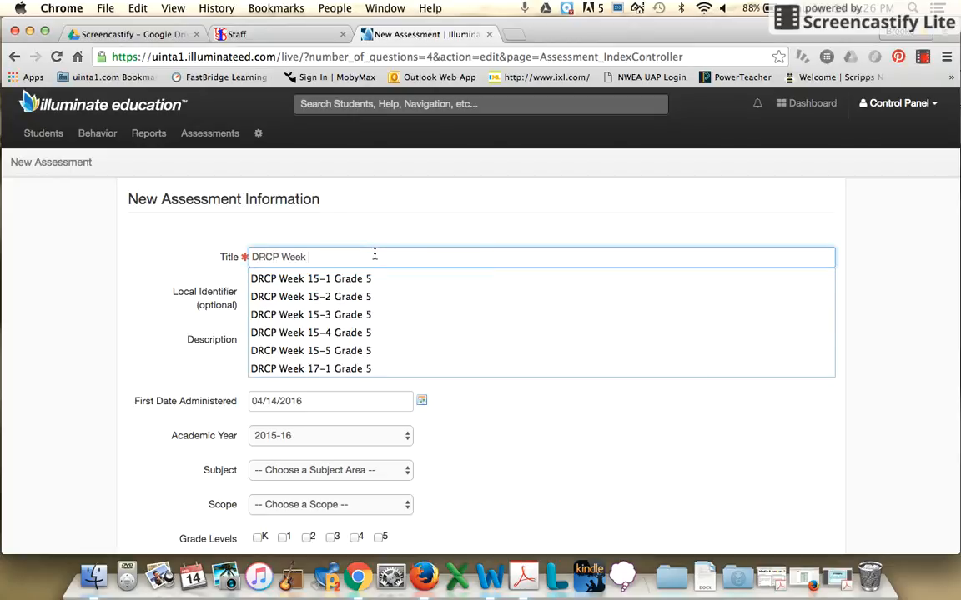
text( 8-3)
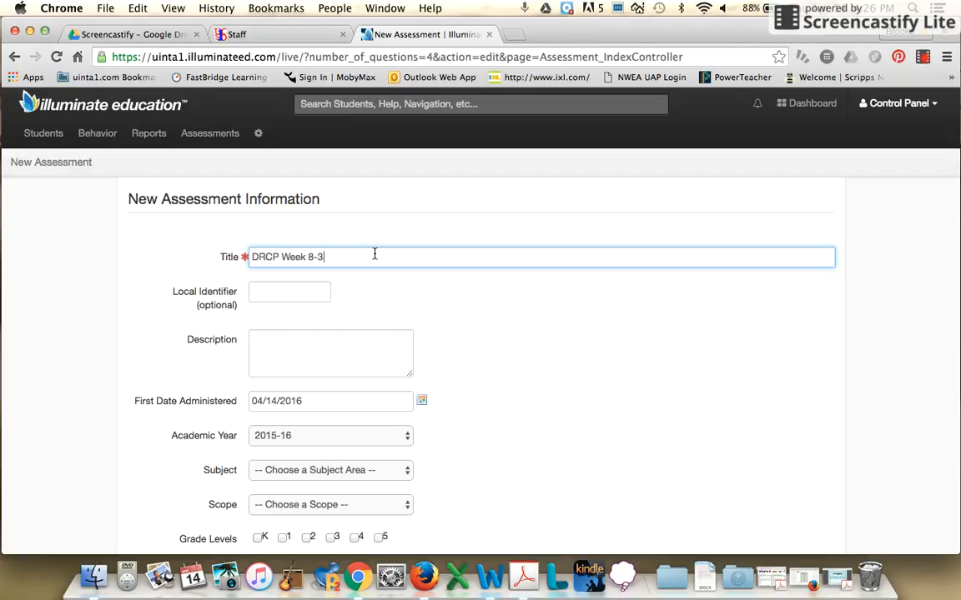
text( Grade 5)
- Set the Week 8-3 assessment's academic year to Repeats Yearly and its subject to Reading
scroll(480, 349, down, 3)
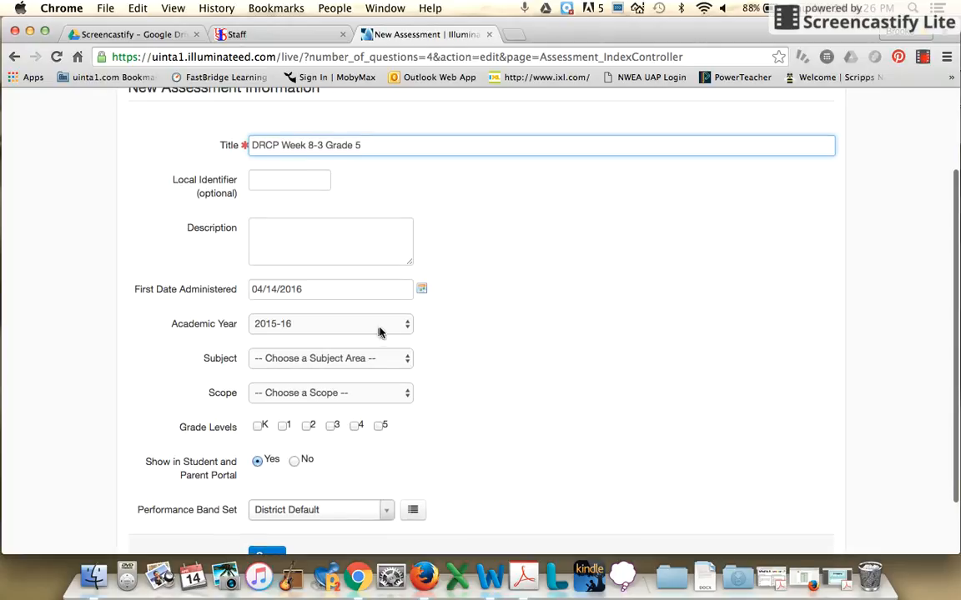
click(378, 331)
click(382, 297)
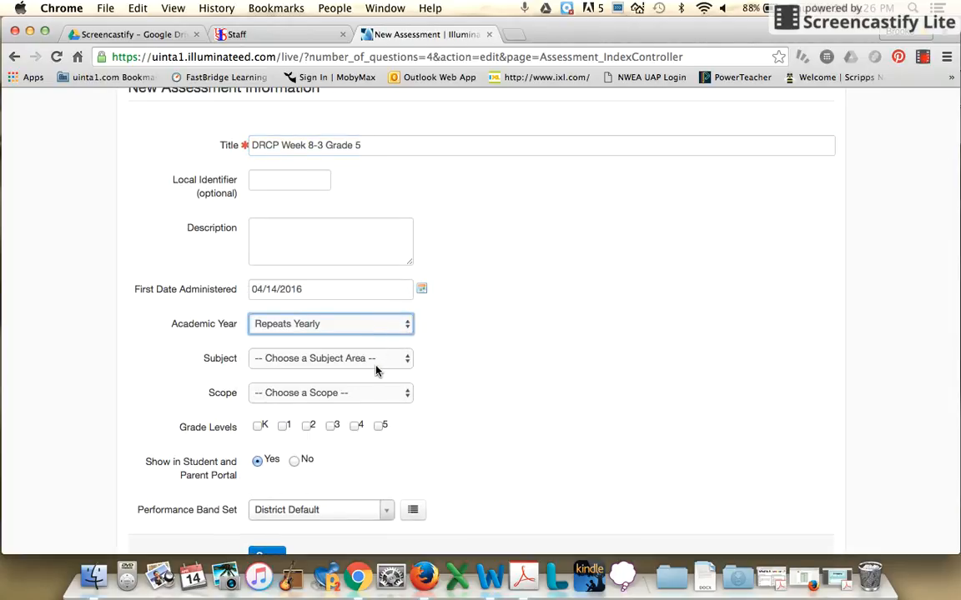
click(401, 362)
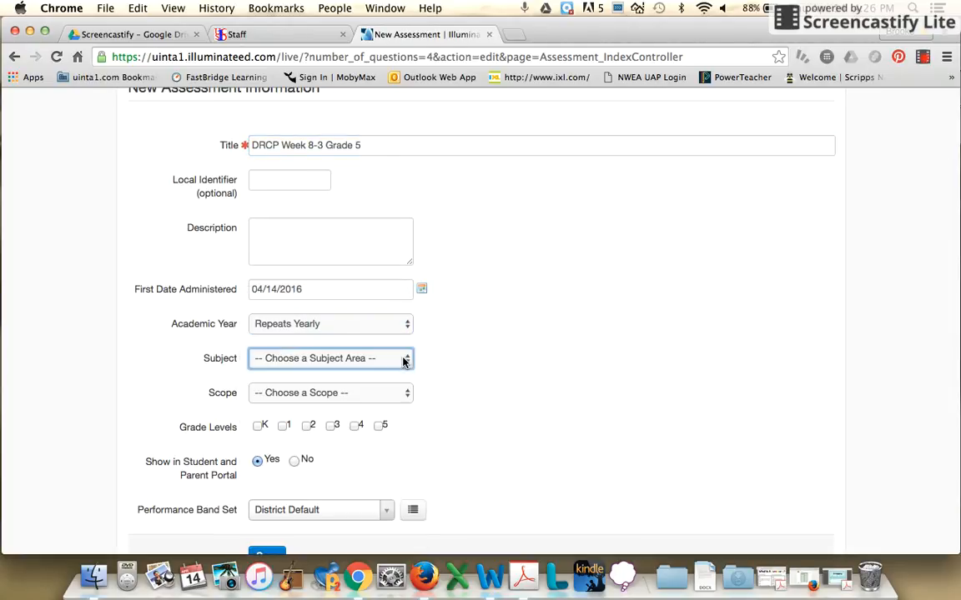
click(396, 365)
click(361, 438)
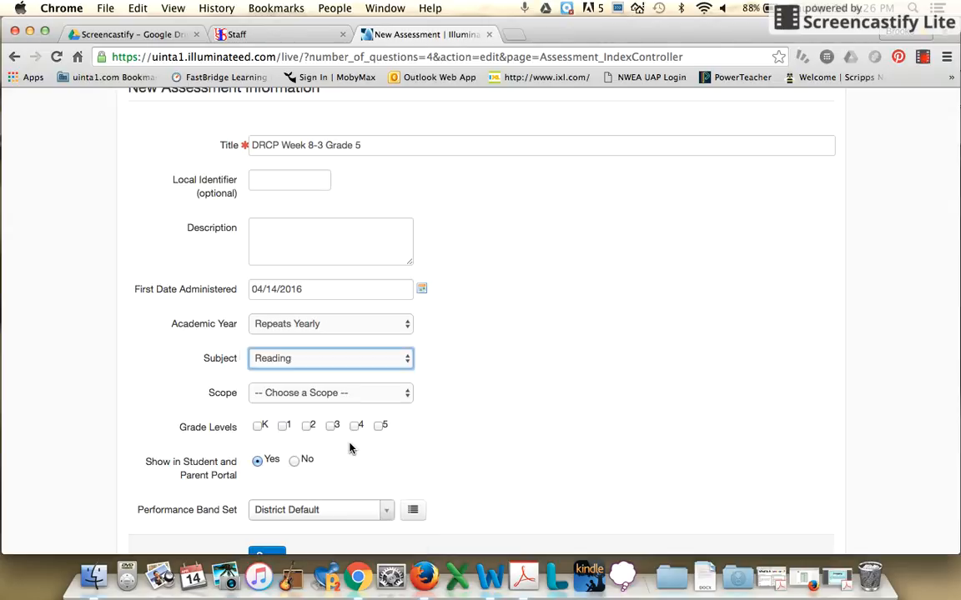
- Set the Week 8-3 assessment's scope to Teacher Created and grade level to 5, and save its information
click(382, 399)
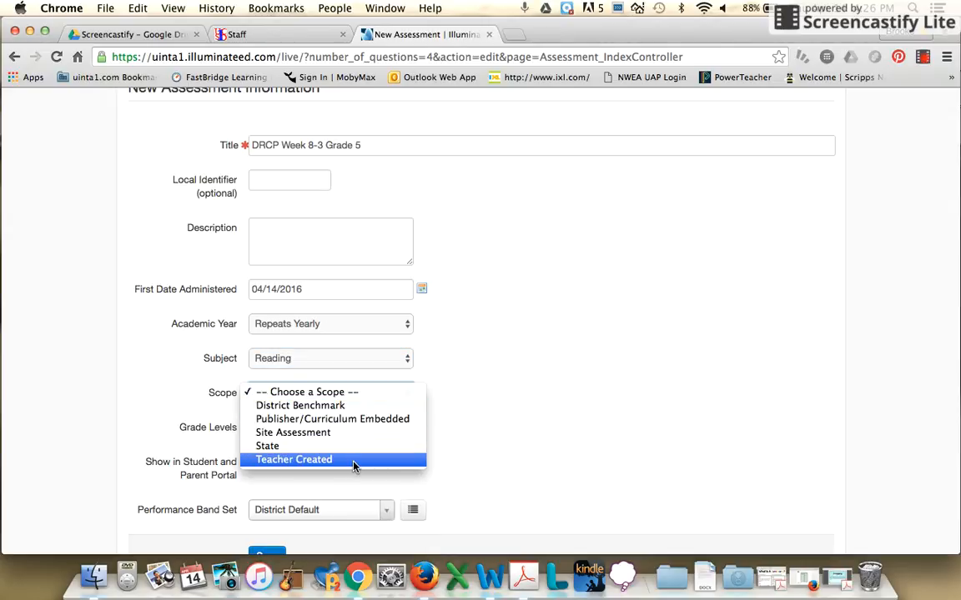
click(356, 460)
click(379, 426)
scroll(429, 439, down, 2)
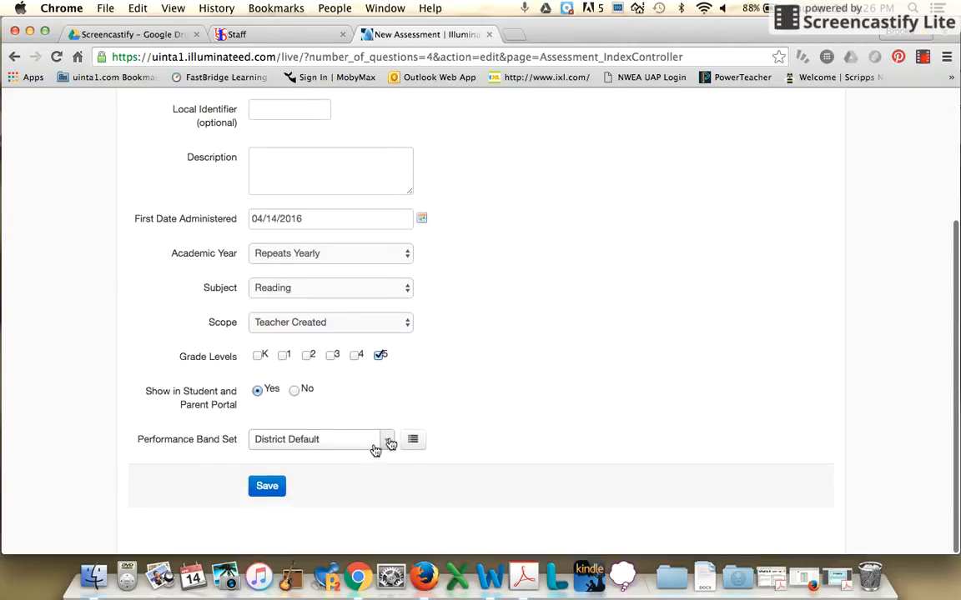
click(263, 491)
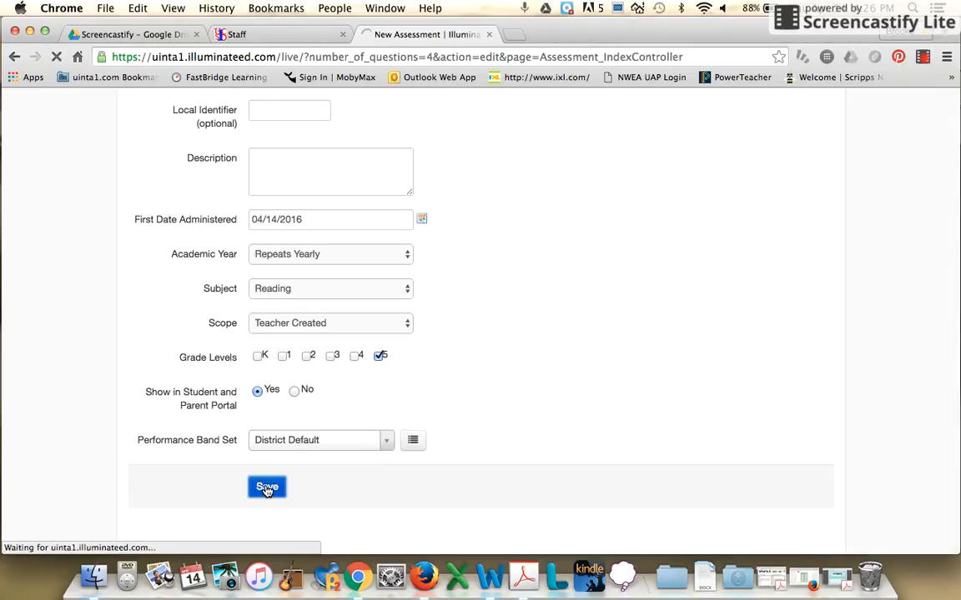
- Enter the answer key D, C, A, C for questions Q1 to Q4 and save the questions
click(314, 298)
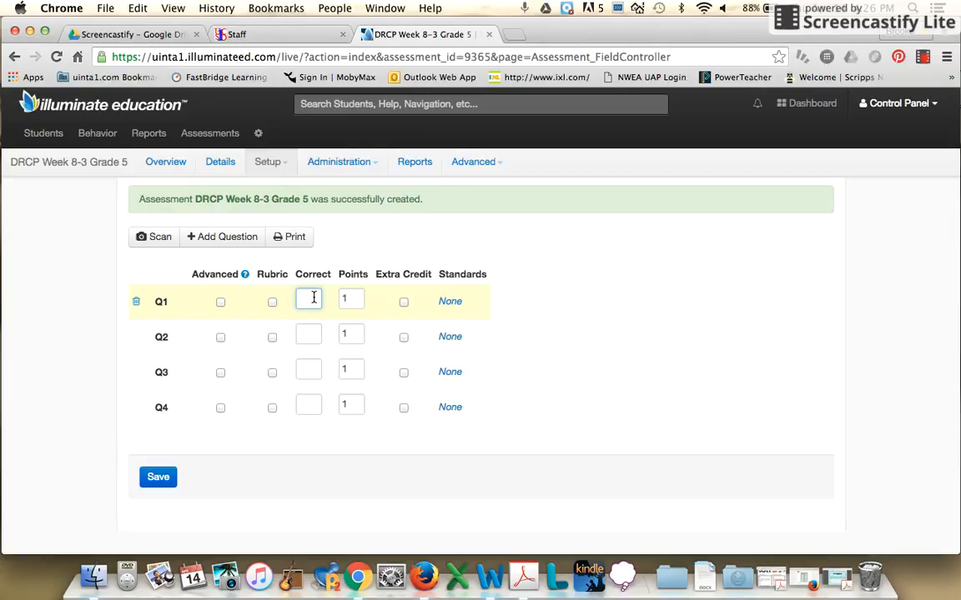
text(D)
key(Tab)
text(C)
key(Tab)
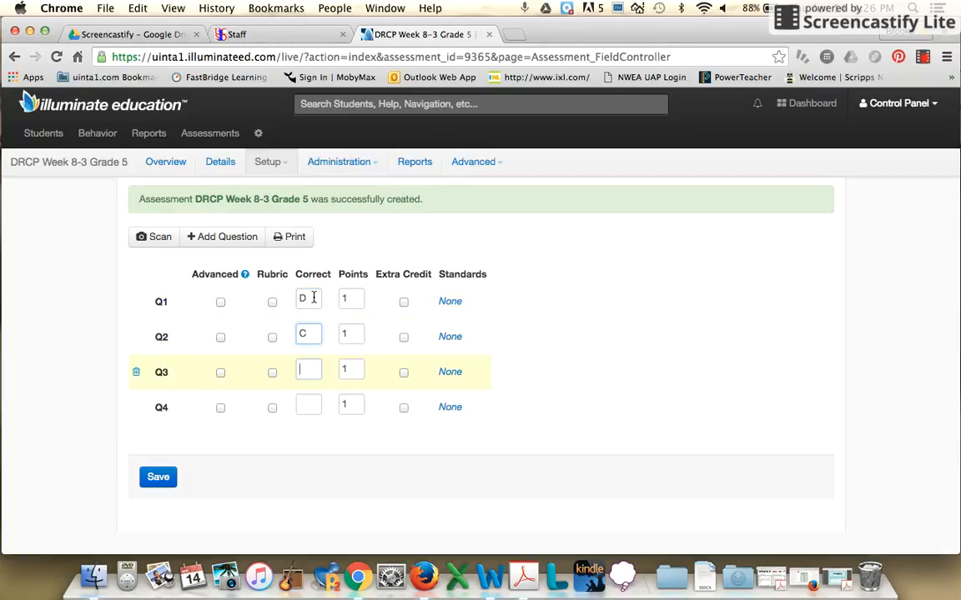
text(A)
key(Tab)
text(C)
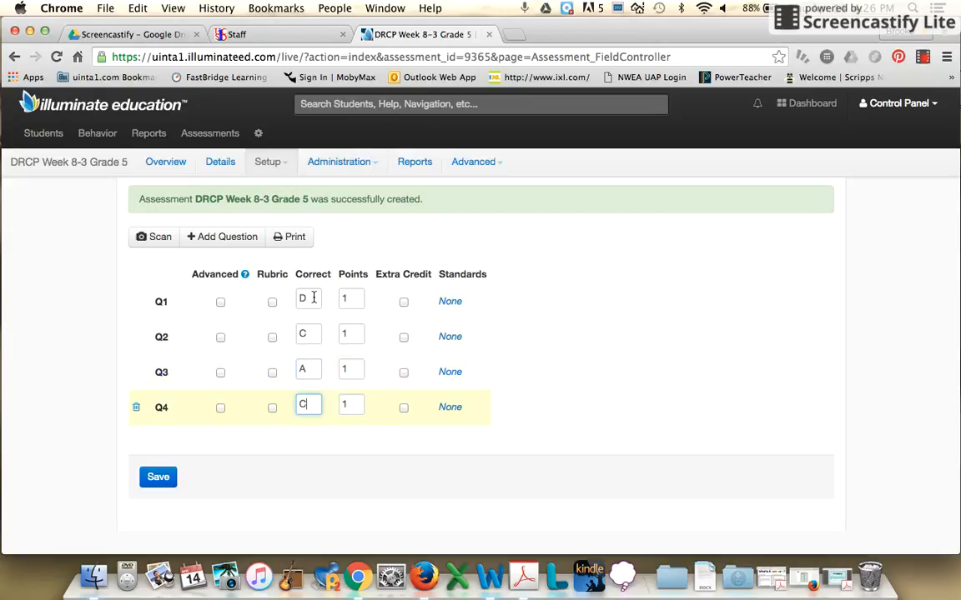
click(149, 477)
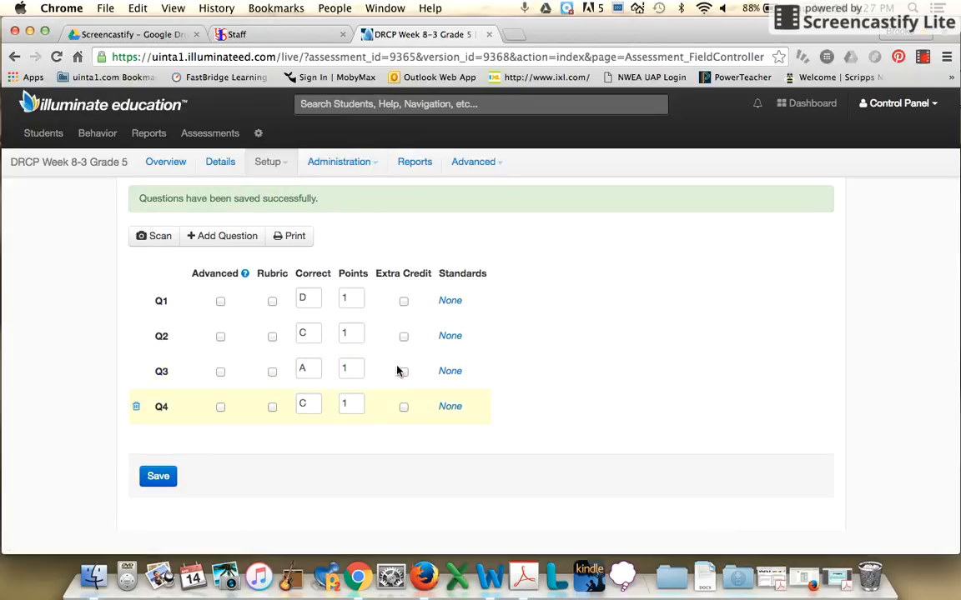
- Open the assessment titled "DRCP Week 8-2 Grade" from the list of assessments
mouse_move(218, 149)
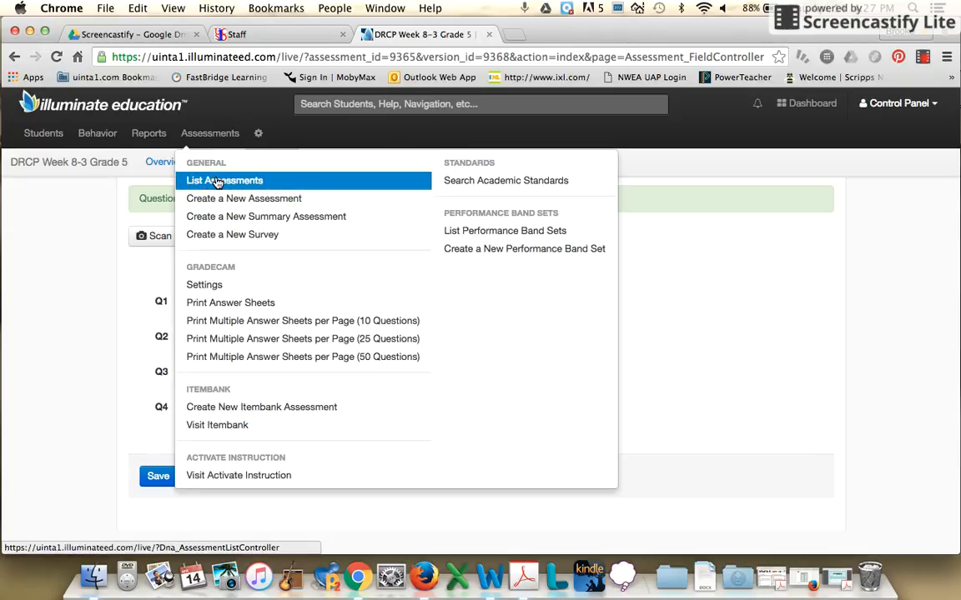
click(215, 181)
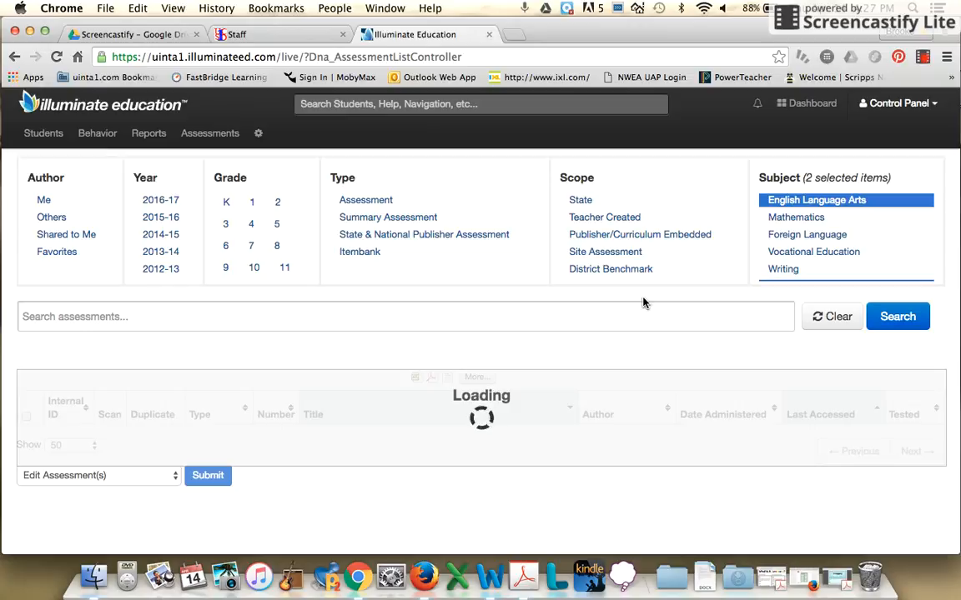
scroll(643, 302, down, 2)
scroll(643, 303, down, 3)
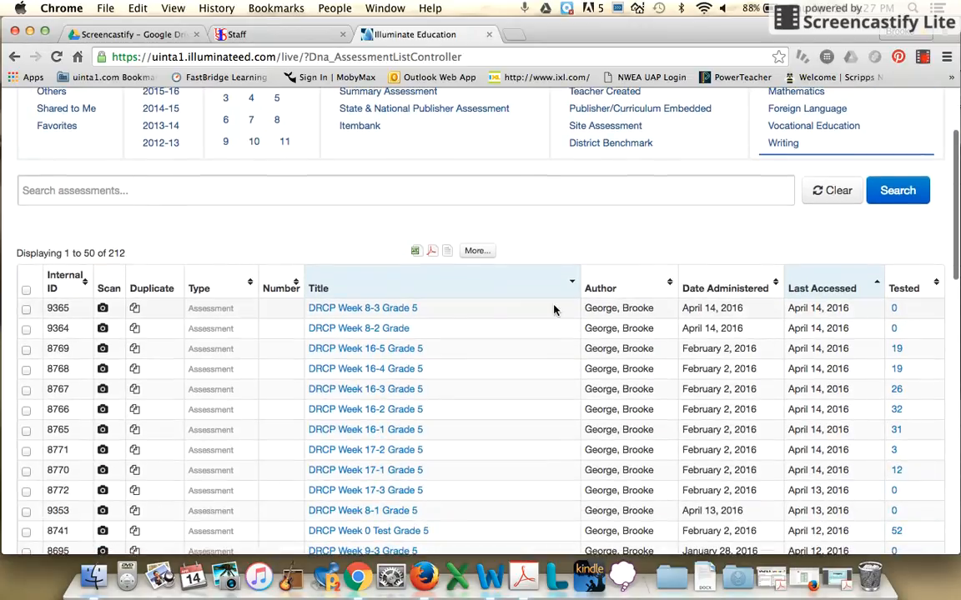
click(389, 332)
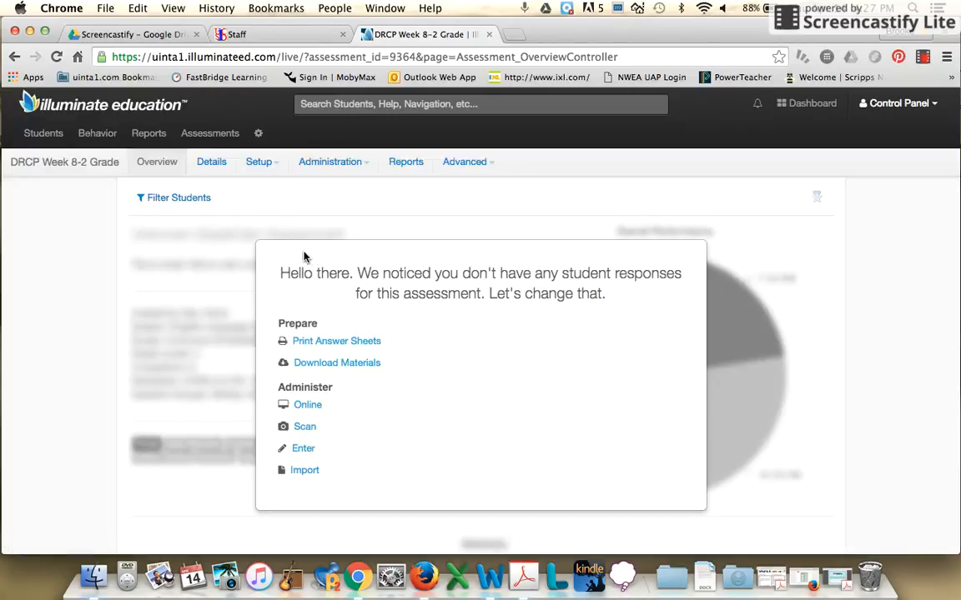
- Correct the assessment's title to "DRCP Week 8-2 Grade 5" in its setup information and save it
click(274, 164)
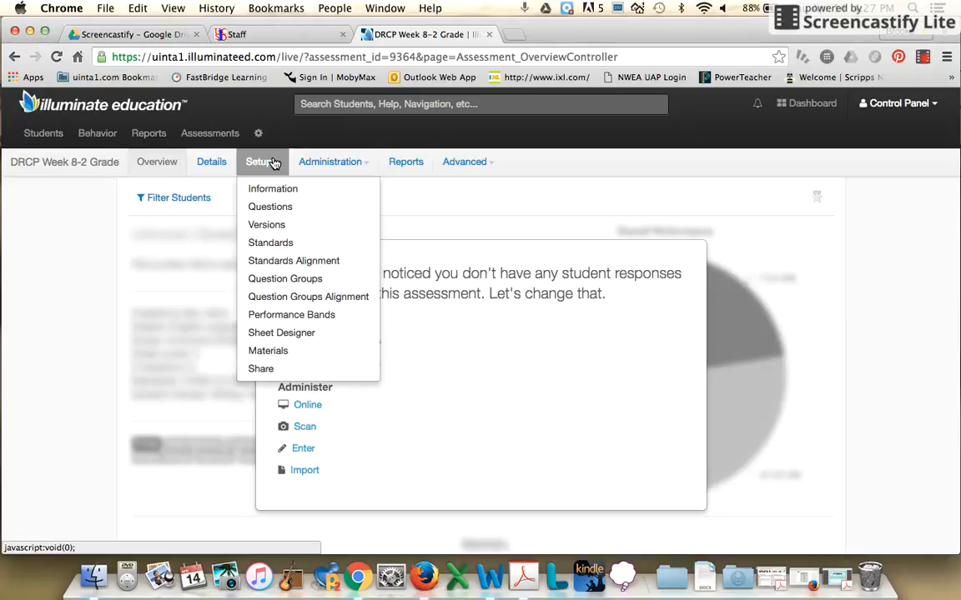
click(272, 190)
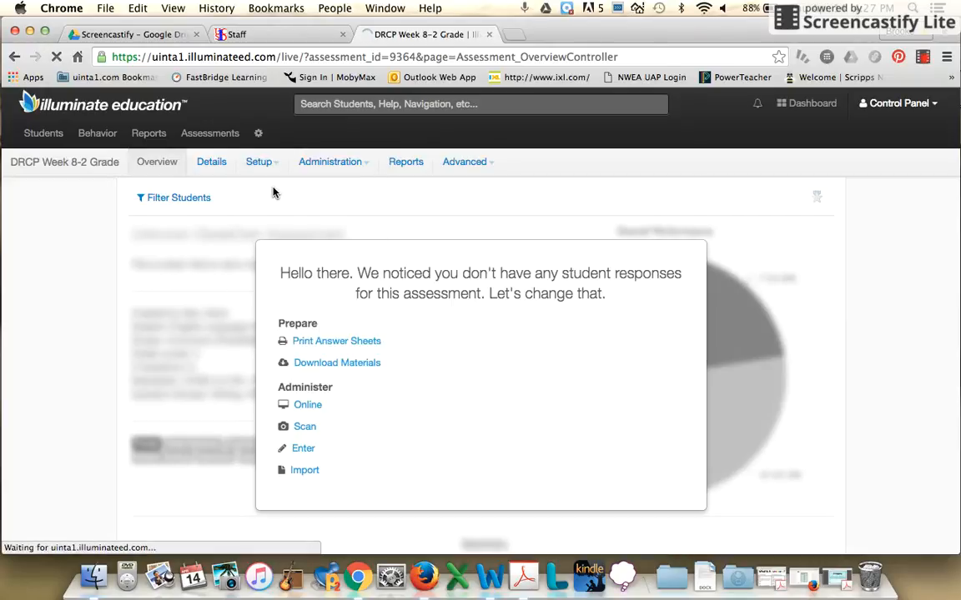
click(374, 265)
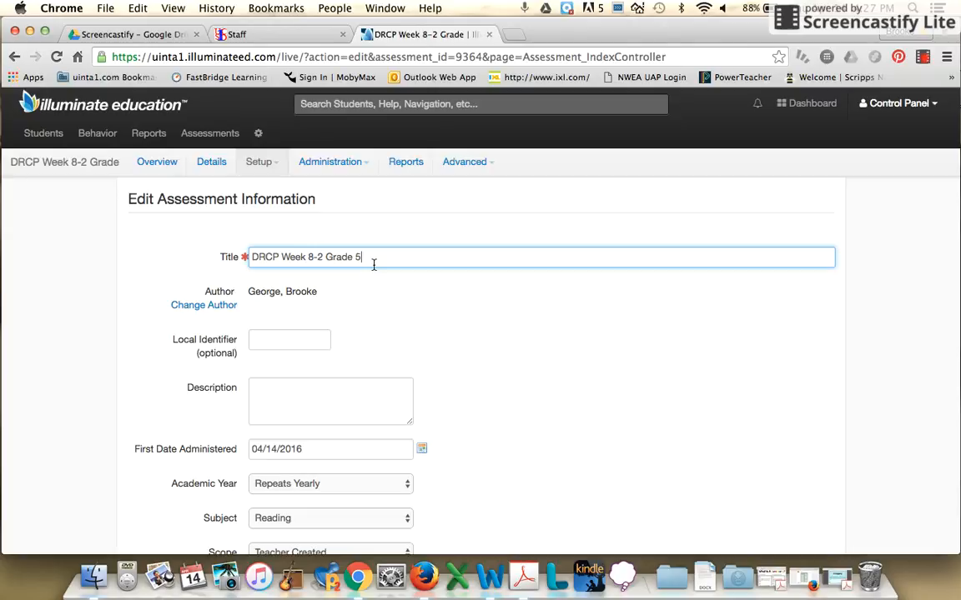
scroll(371, 307, down, 5)
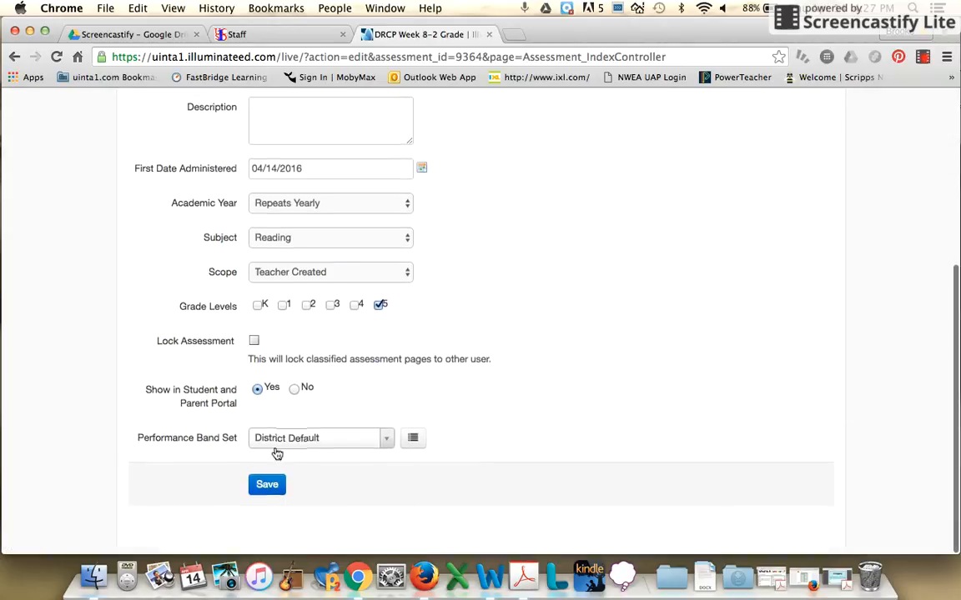
click(267, 486)
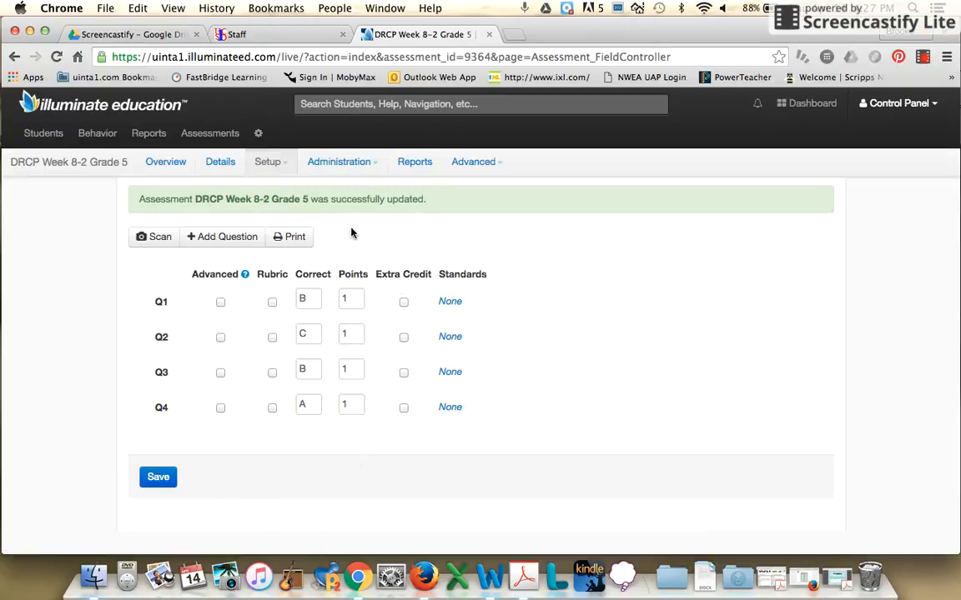
- Return to the list of assessments and review the DRCP weekly entries
click(222, 140)
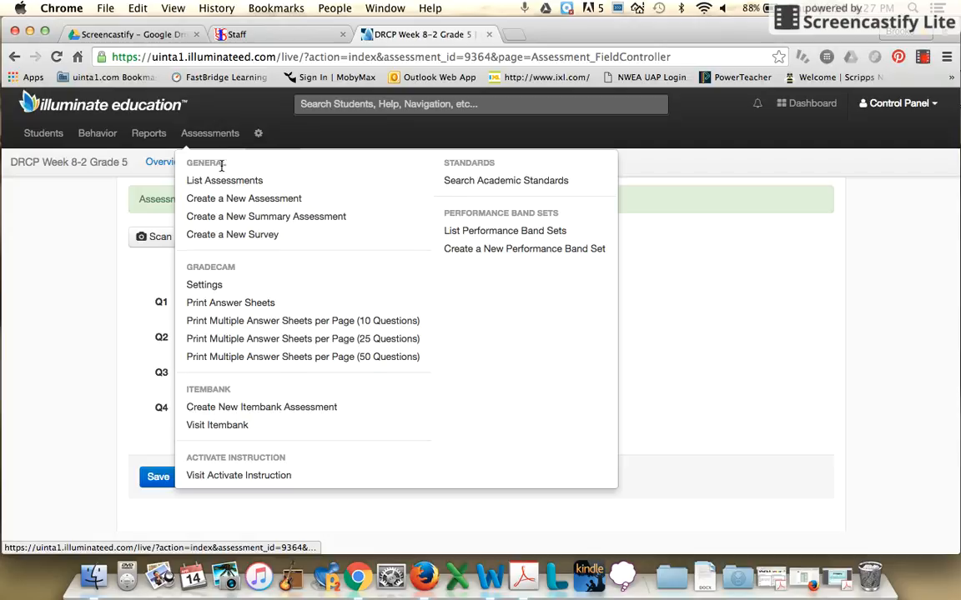
click(223, 180)
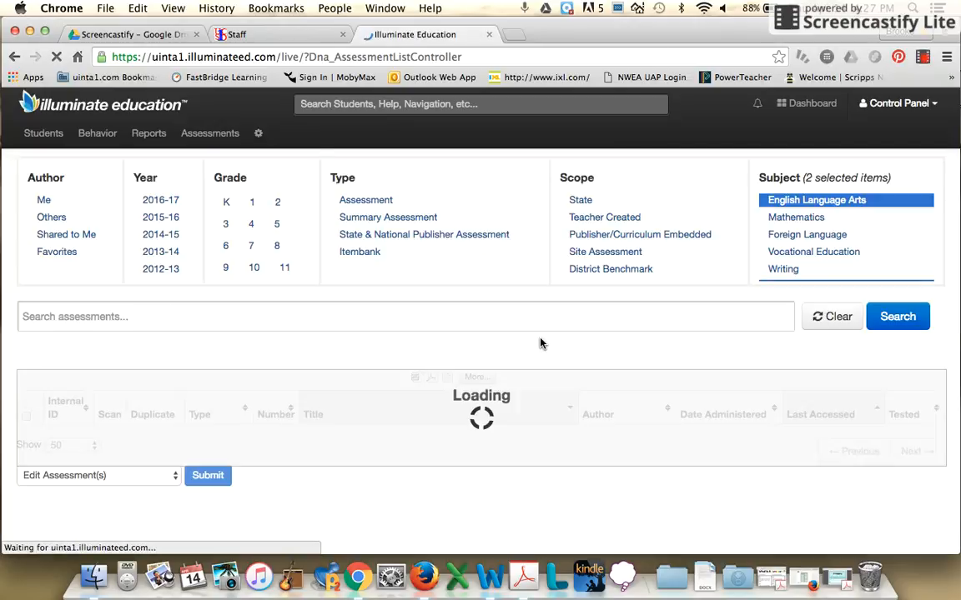
scroll(540, 343, down, 3)
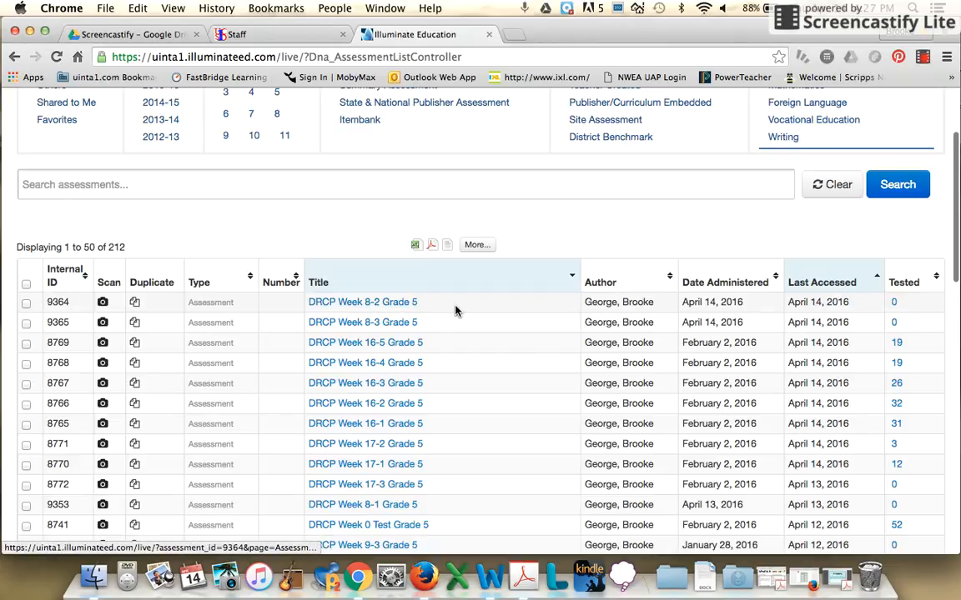
scroll(454, 311, down, 1)
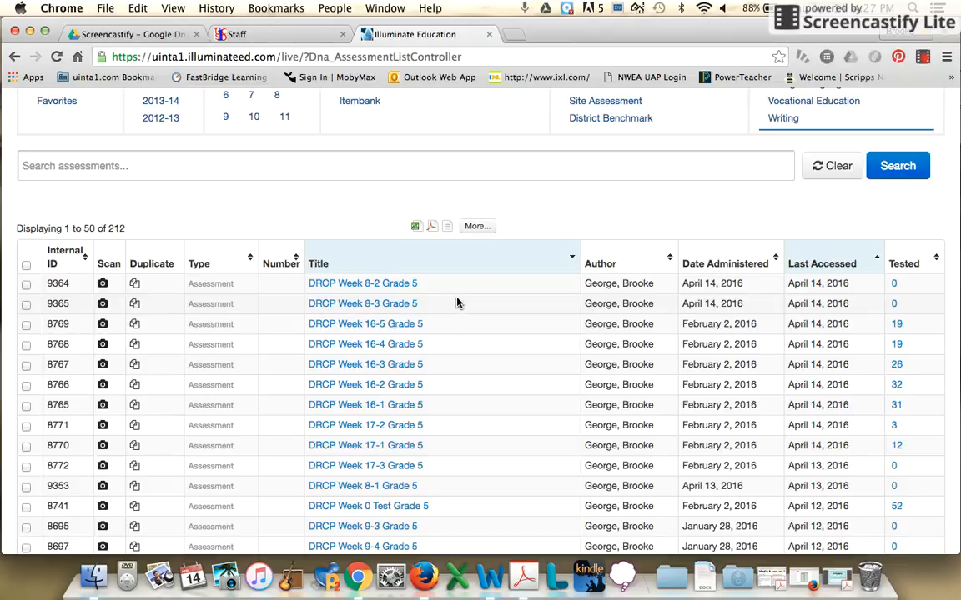
scroll(457, 302, up, 4)
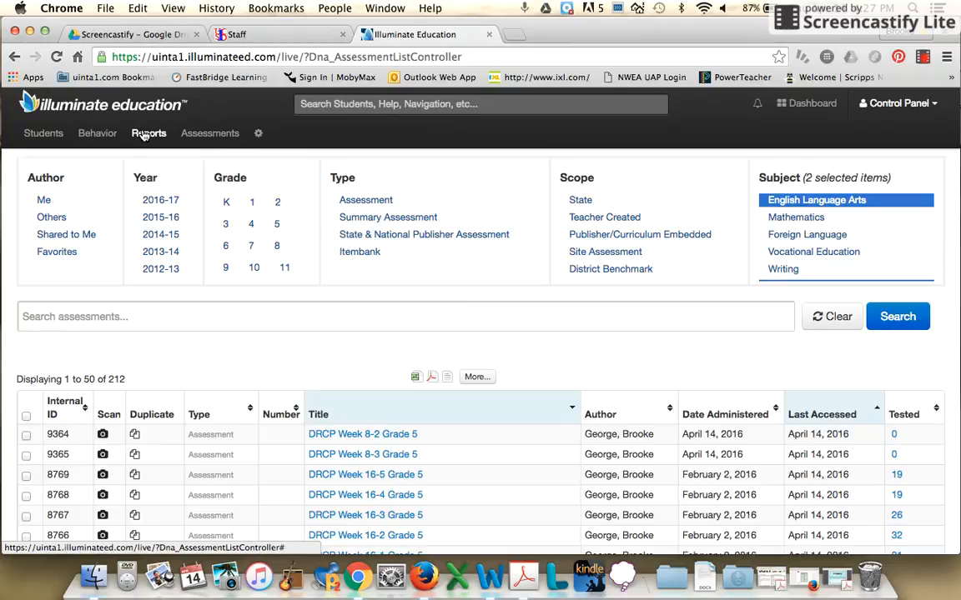
- Open the GradeCam answer sheet printing page and filter the pre-slugged sheets to all three Reading 5 - 6(A) classes
click(194, 138)
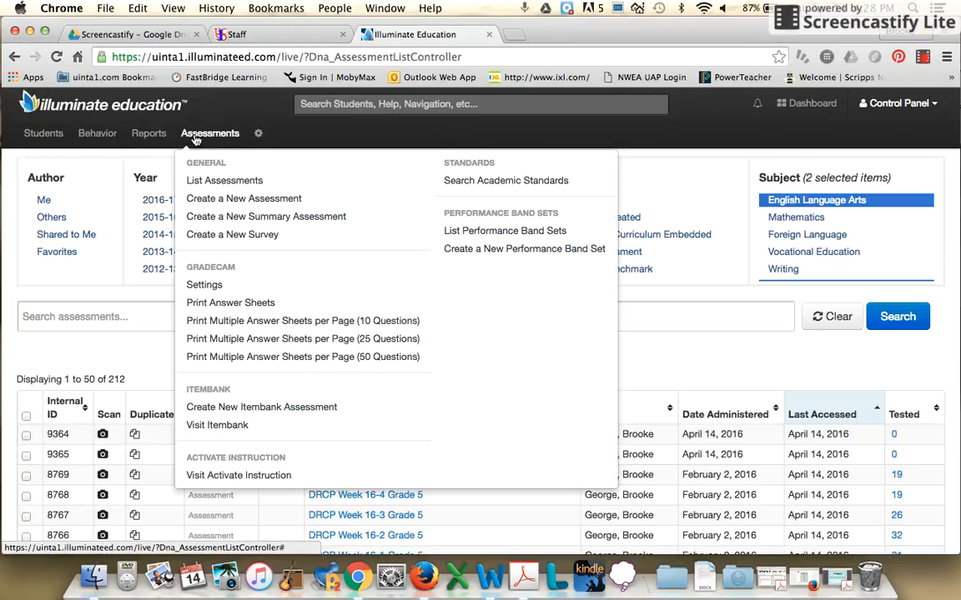
click(227, 303)
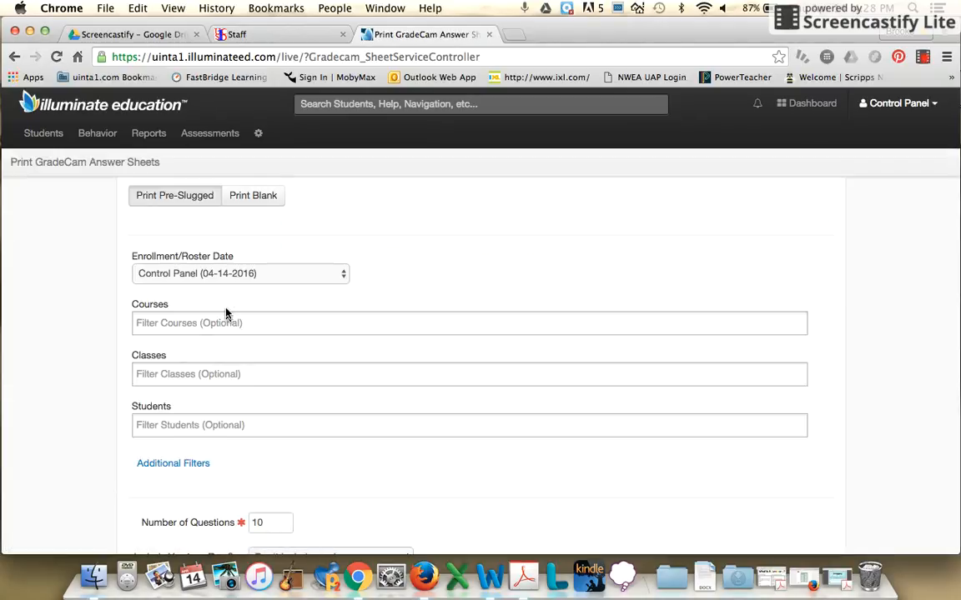
click(165, 380)
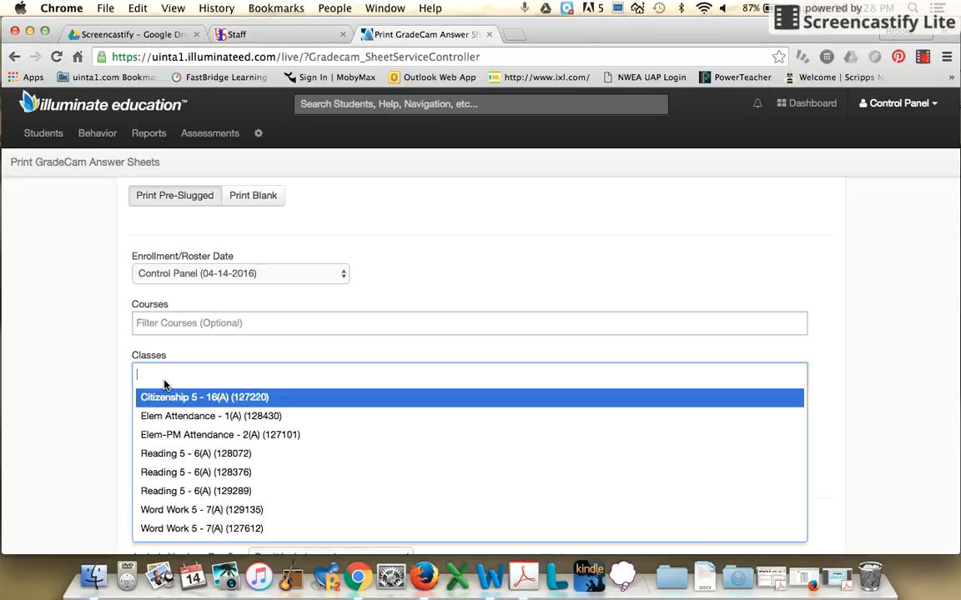
click(211, 455)
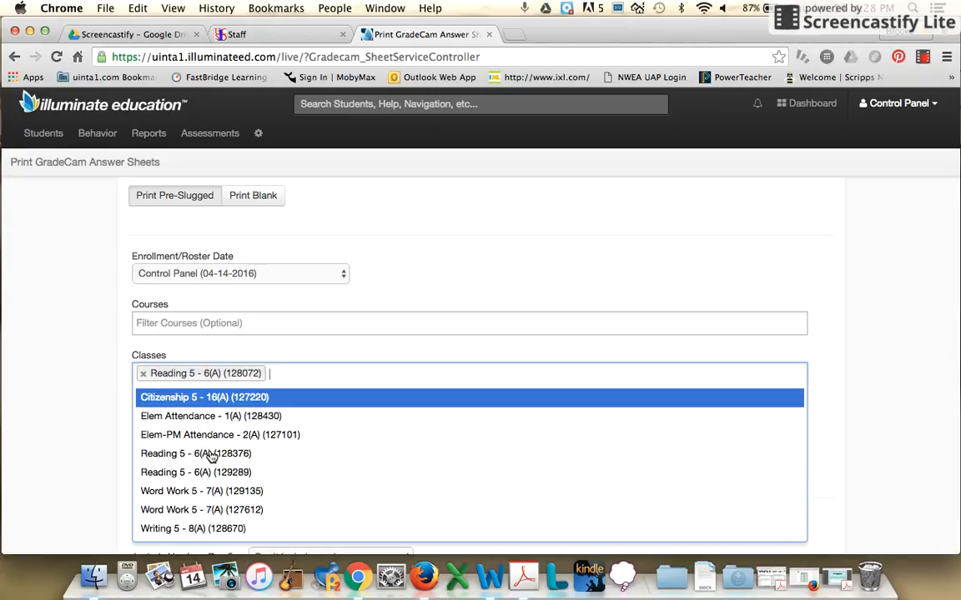
click(201, 456)
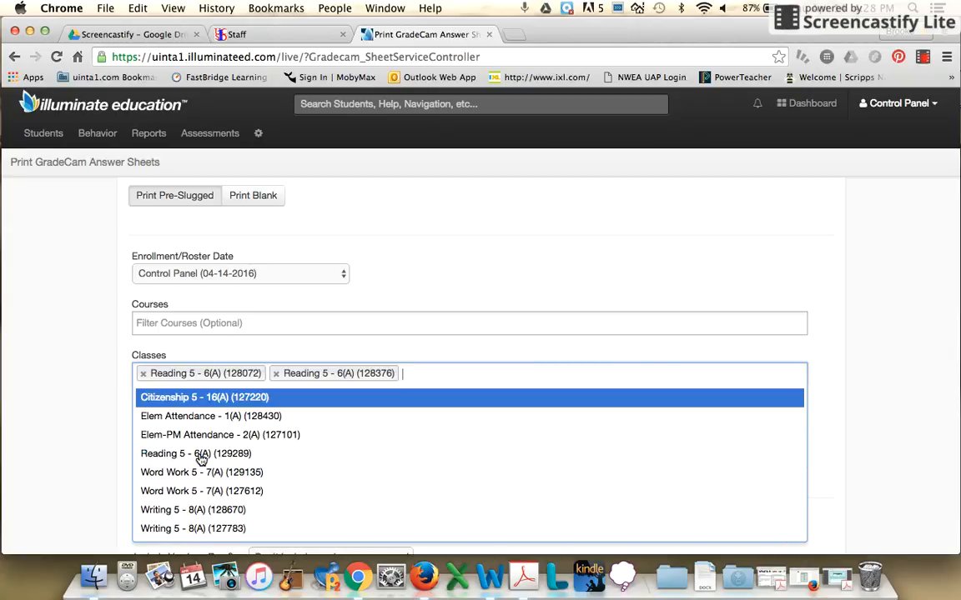
click(201, 456)
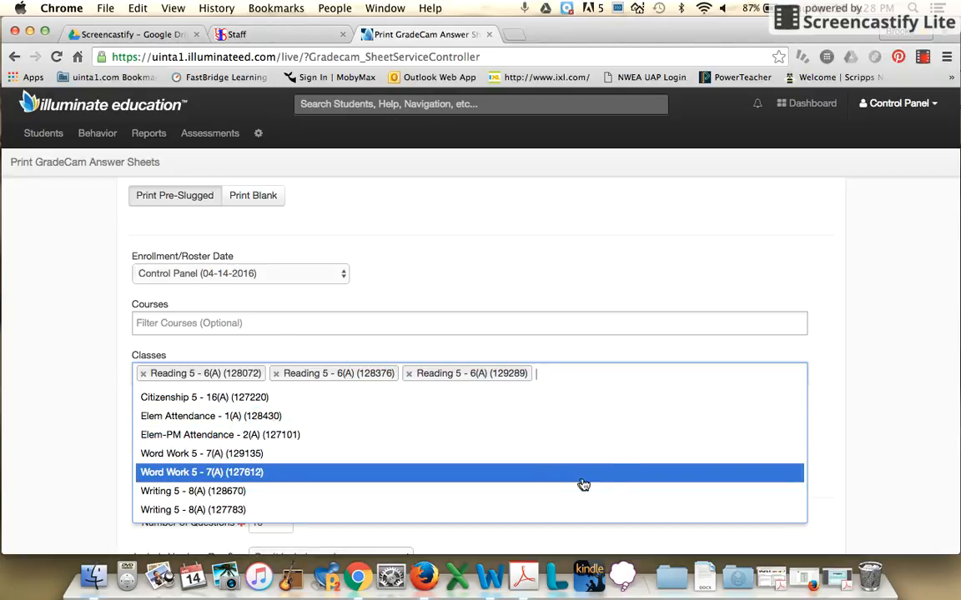
scroll(852, 418, down, 2)
click(852, 418)
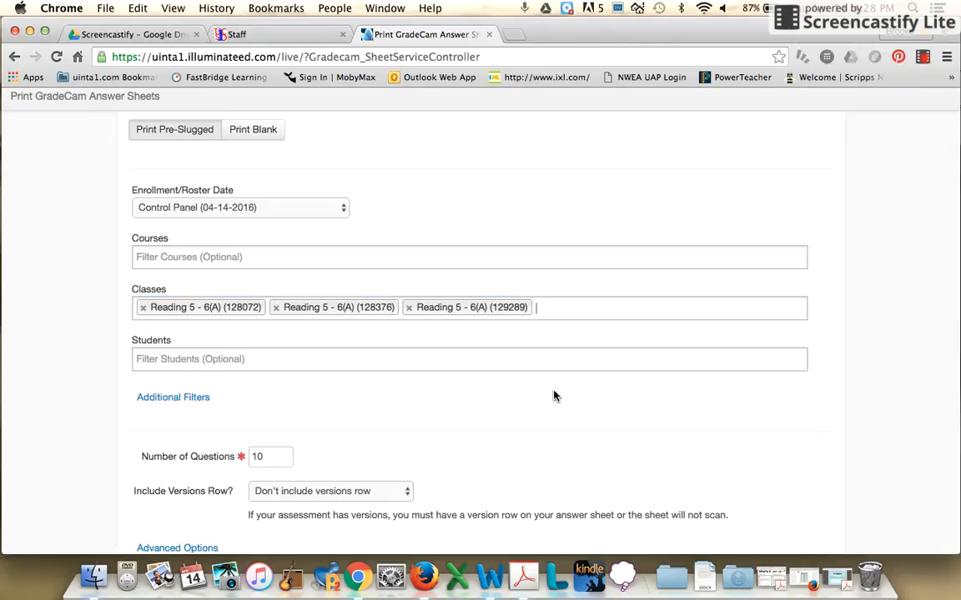
- Expand the additional filters and limit the pre-slugged answer sheets to grade level 5
click(193, 398)
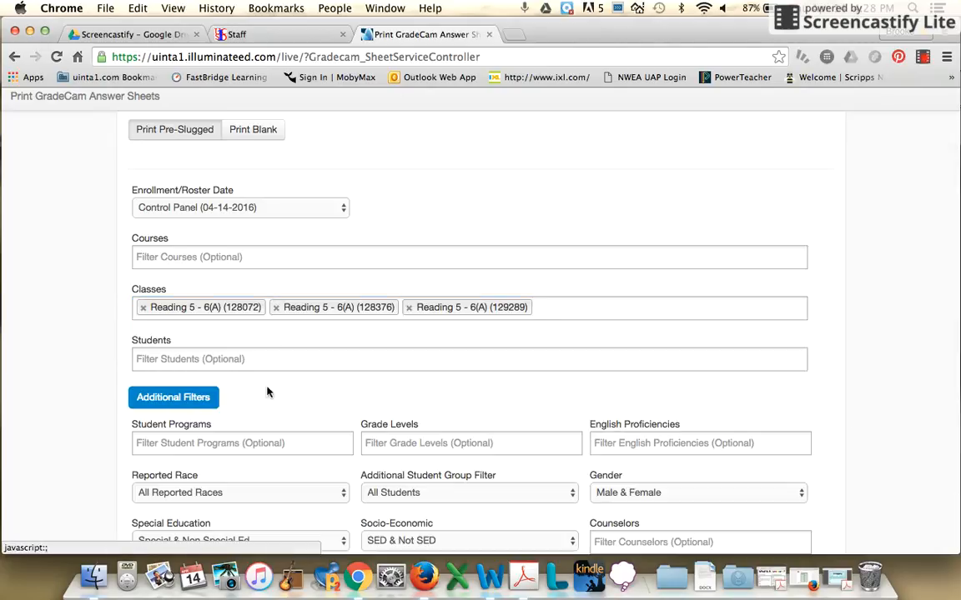
click(432, 443)
click(403, 423)
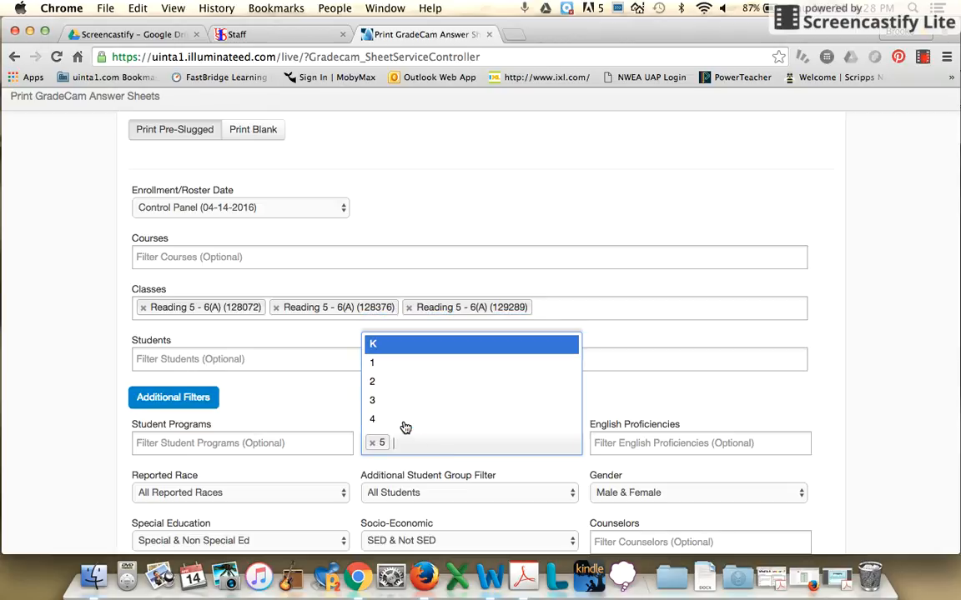
click(672, 401)
scroll(673, 399, down, 4)
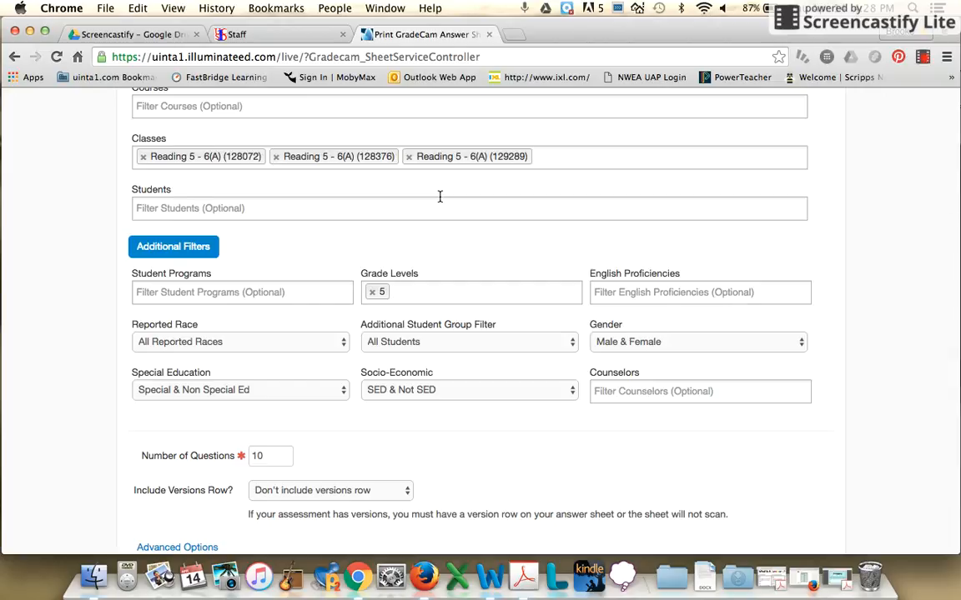
- Set the number of questions to 4 and generate the answer sheets without a versions row
scroll(440, 197, down, 2)
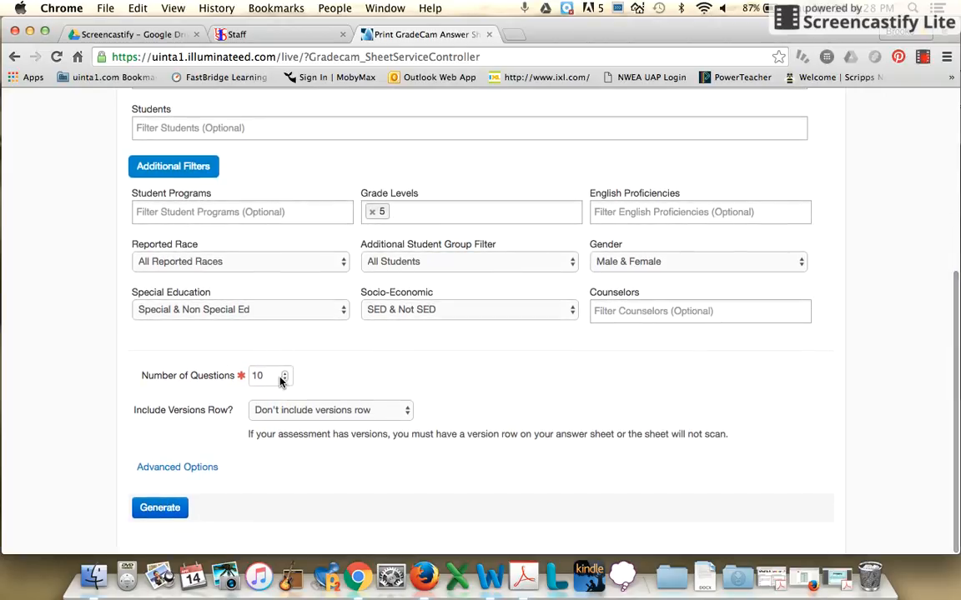
click(268, 376)
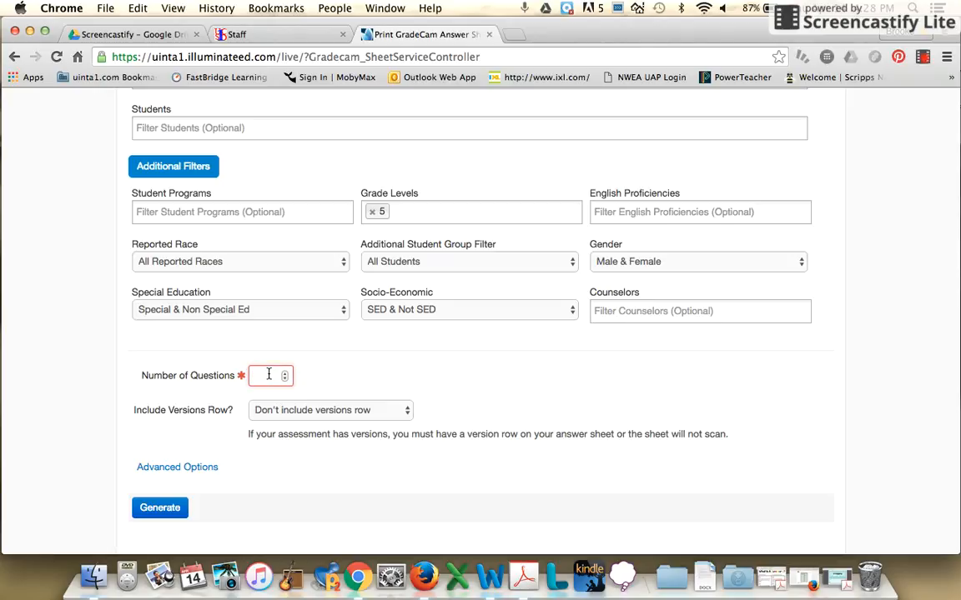
text(4)
click(335, 381)
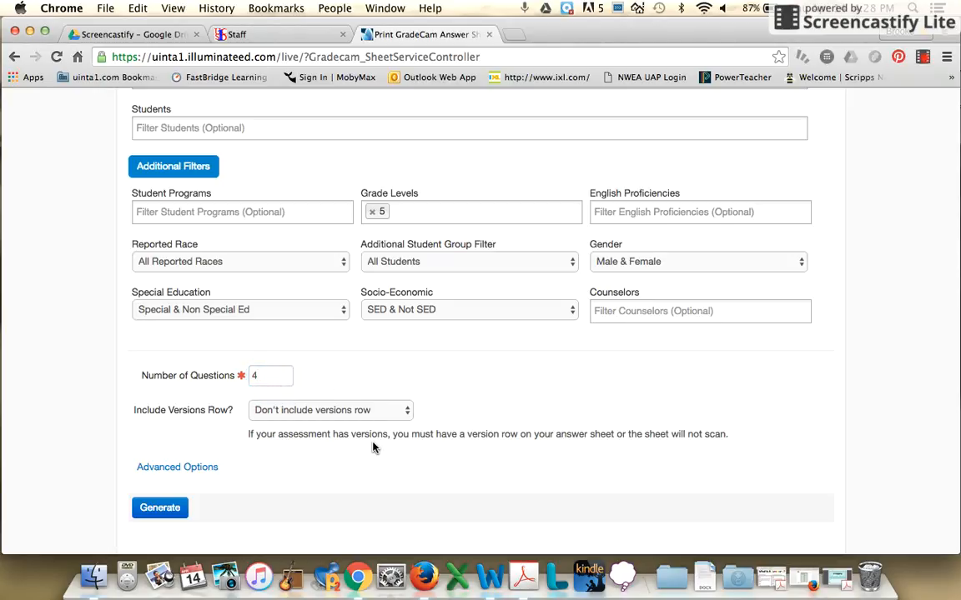
scroll(373, 448, down, 1)
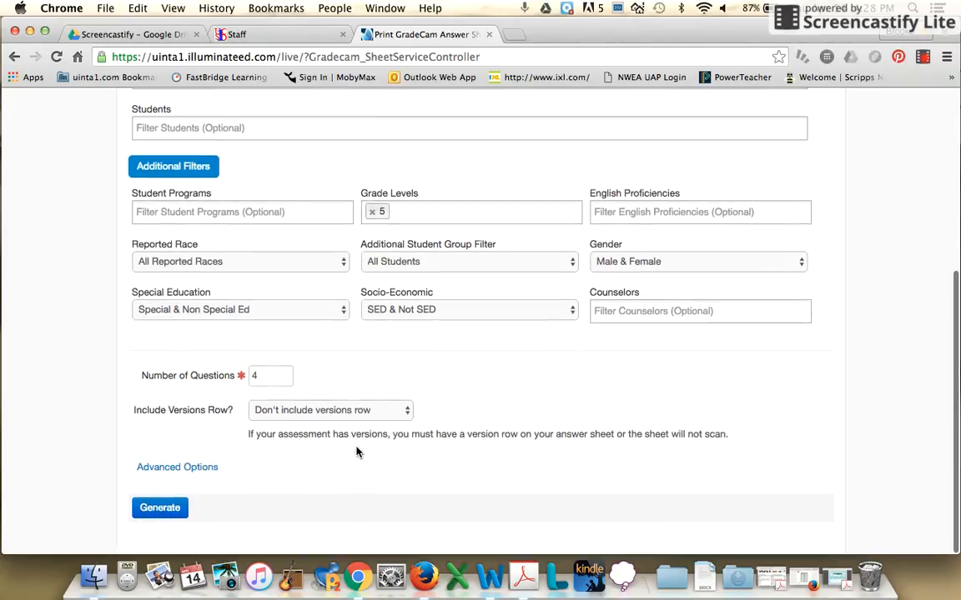
click(160, 509)
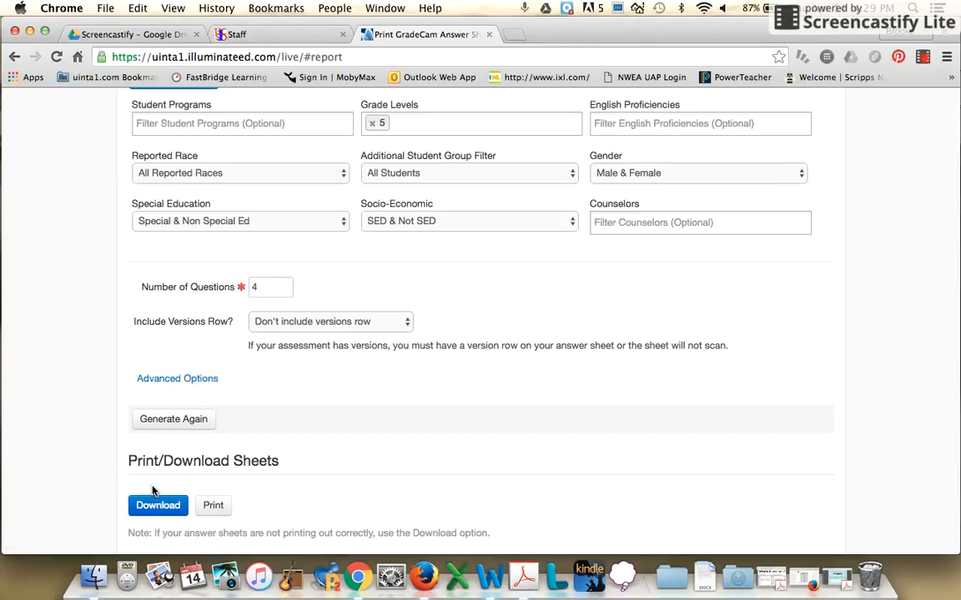
- Download the generated answer sheets as a PDF and check the first student's sheet in Acrobat
click(161, 507)
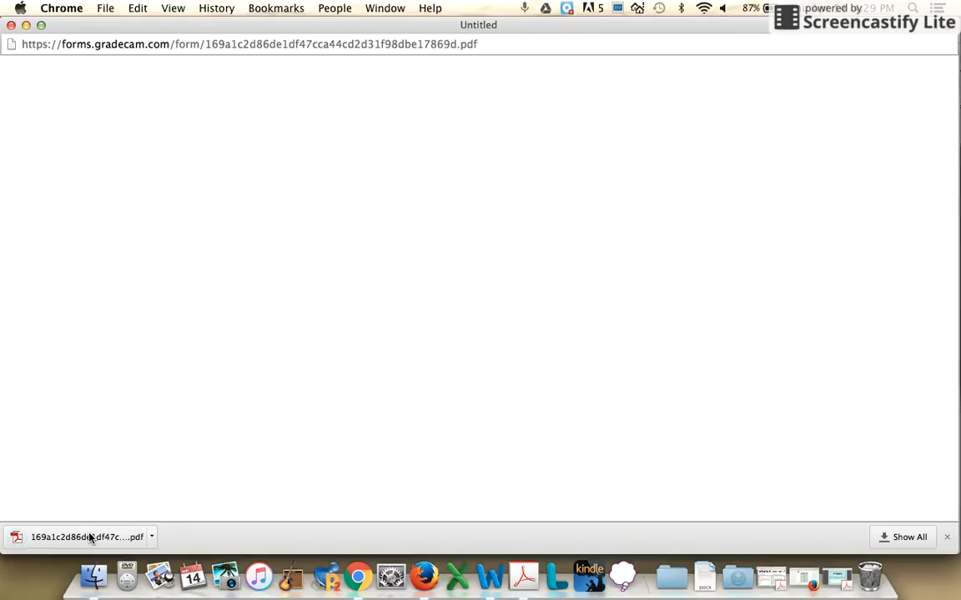
click(82, 538)
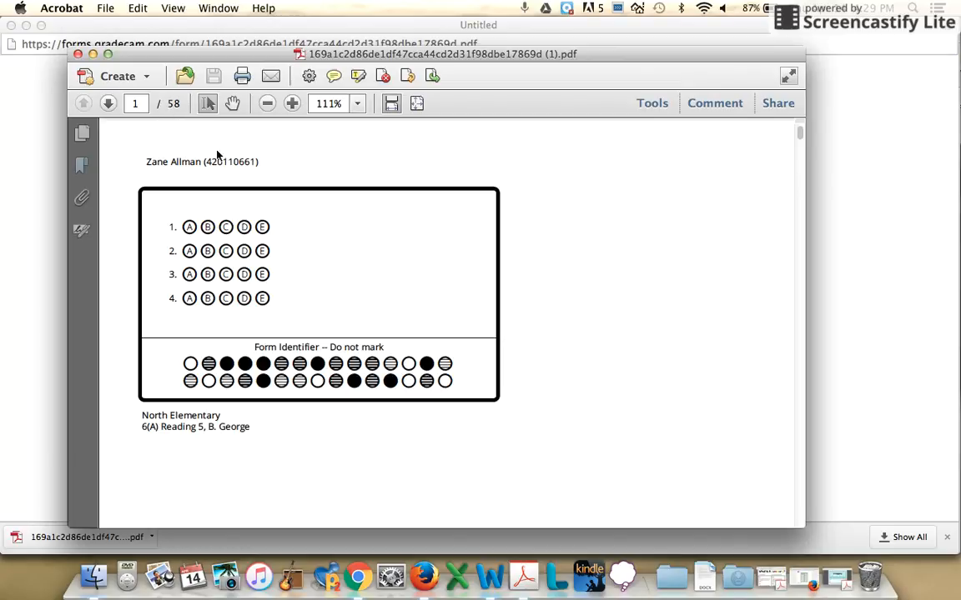
scroll(224, 153, down, 3)
scroll(224, 152, up, 1)
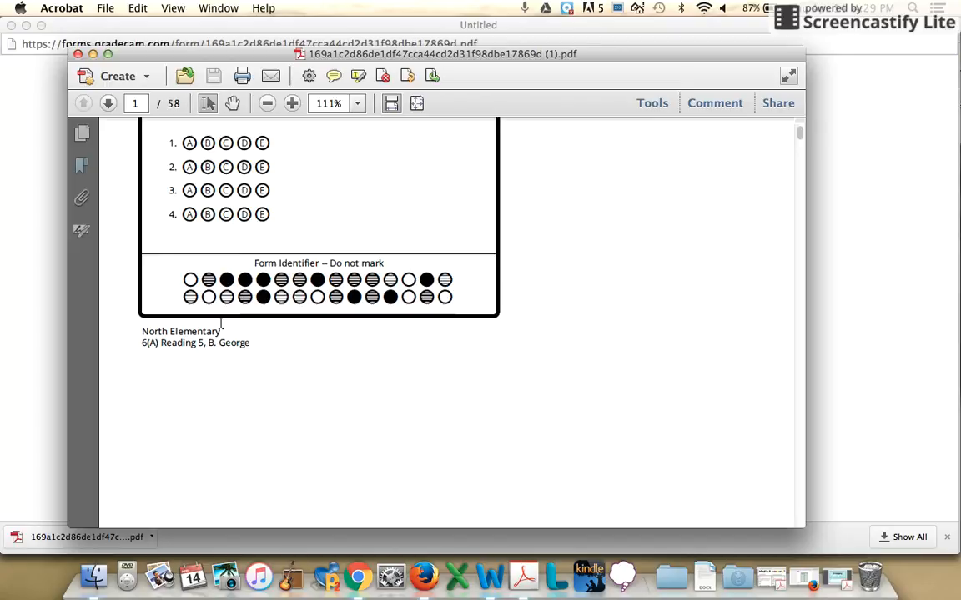
scroll(664, 318, up, 3)
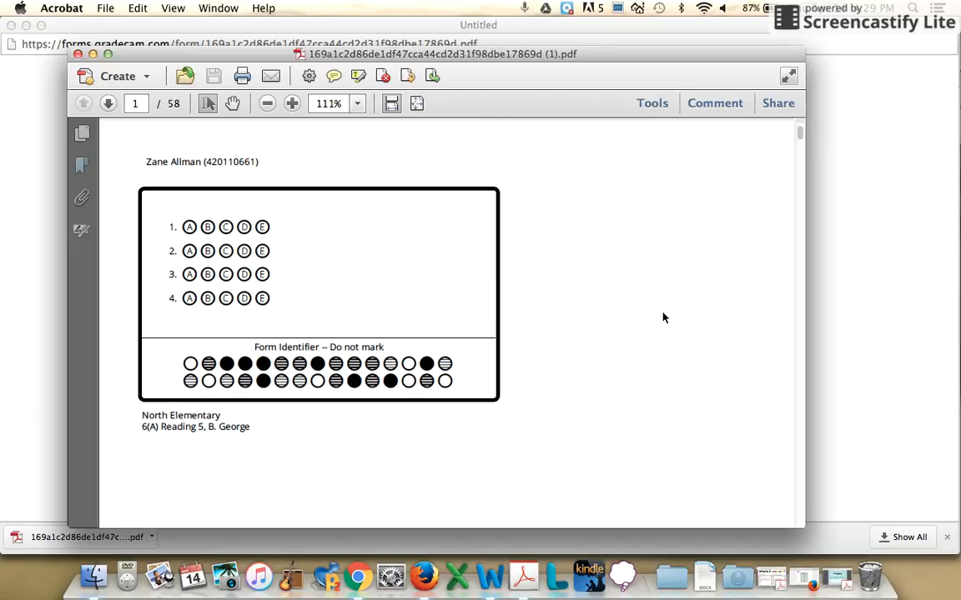
click(77, 55)
click(10, 26)
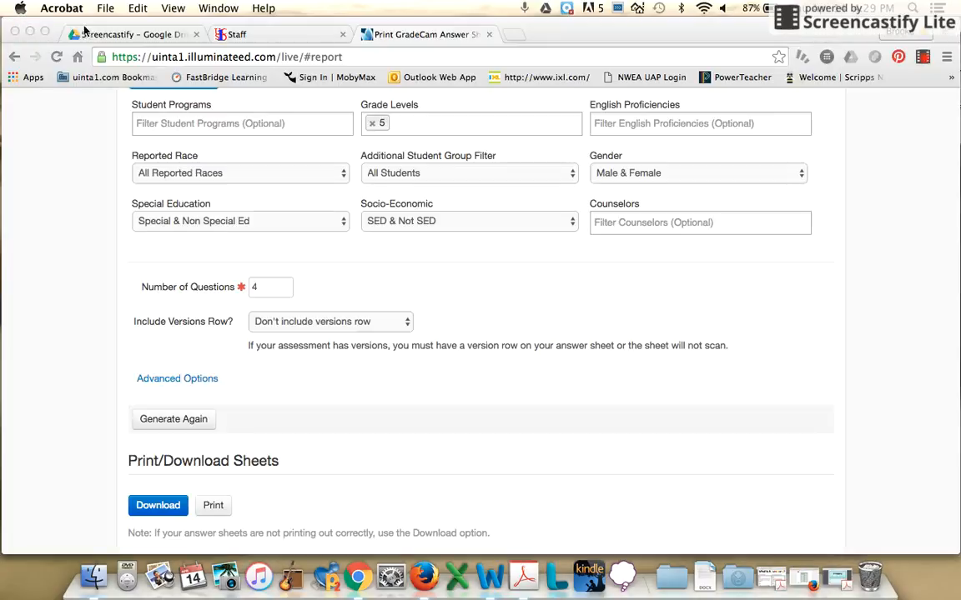
click(924, 60)
click(923, 59)
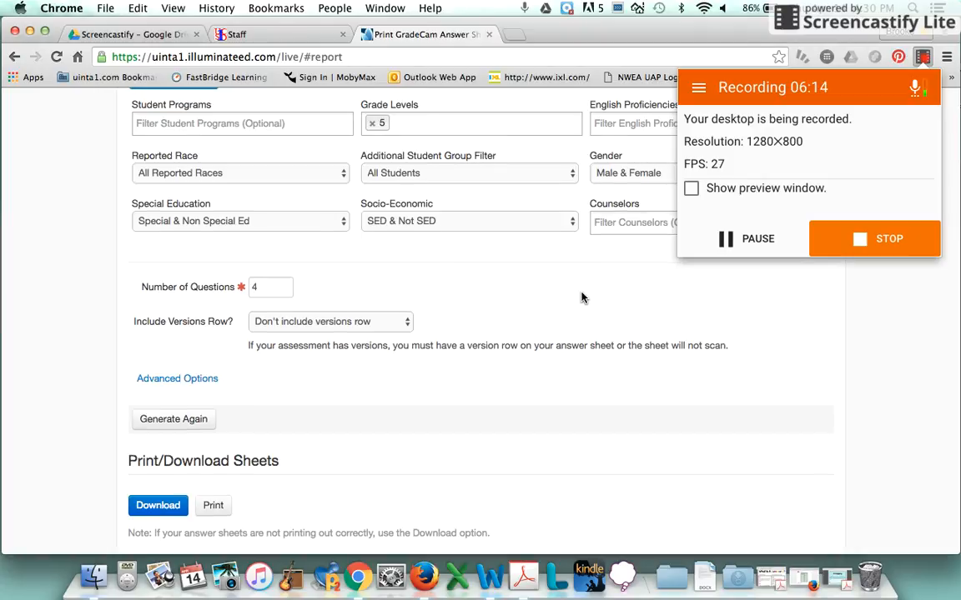
scroll(582, 298, up, 10)
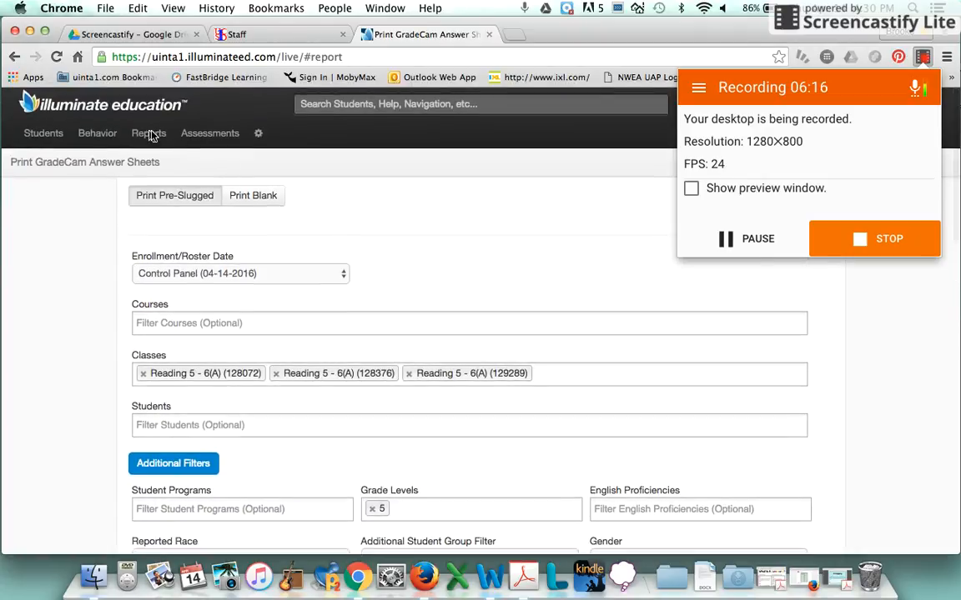
click(151, 133)
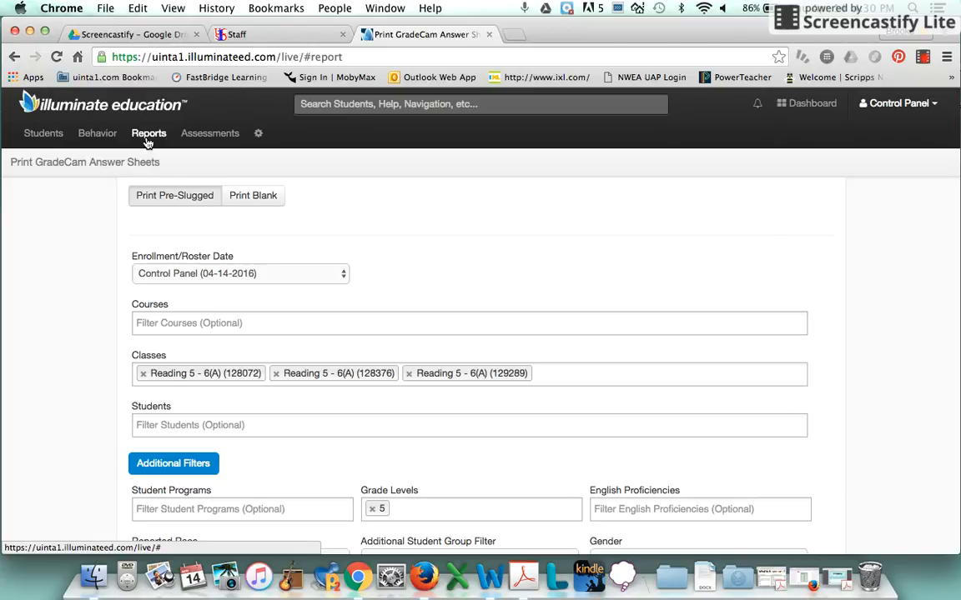
click(147, 135)
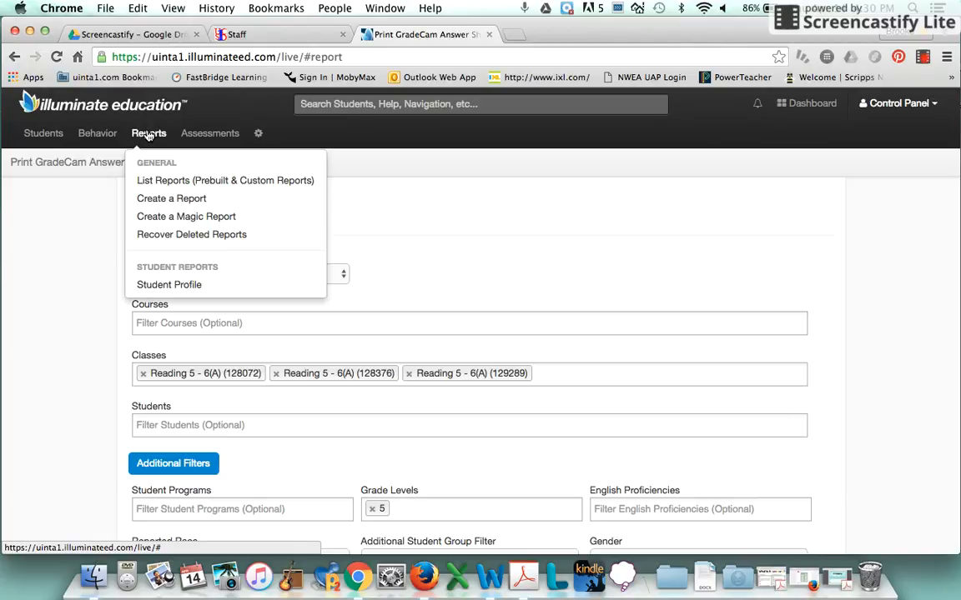
click(156, 198)
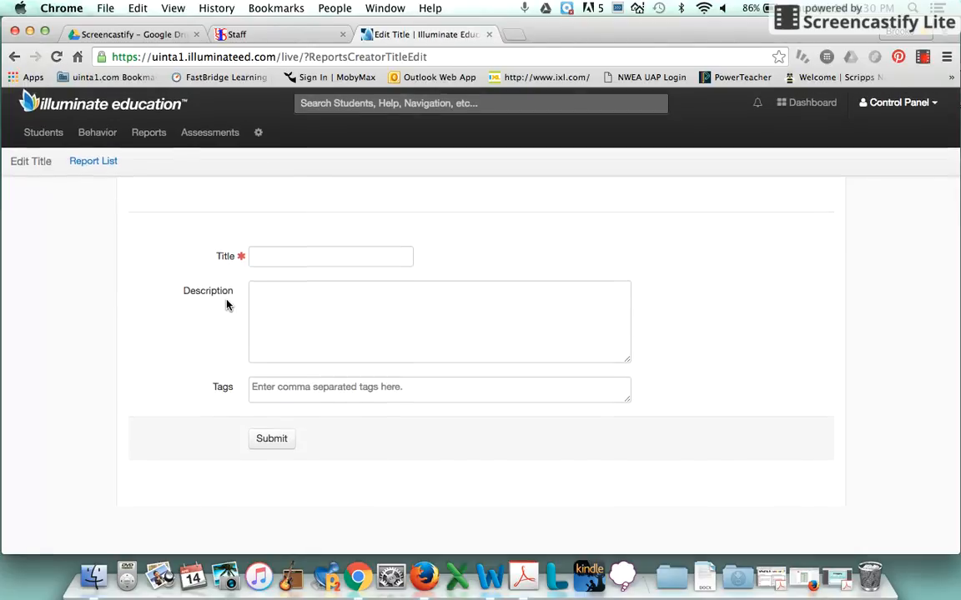
- Open the prebuilt Multiple Assessment Performance Report from the list of prebuilt and custom reports
click(157, 139)
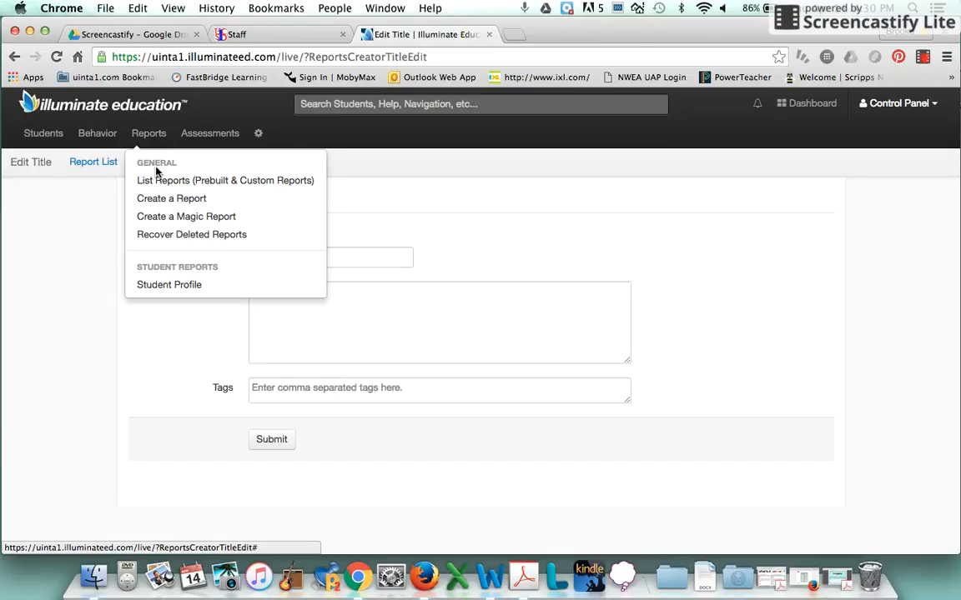
click(154, 180)
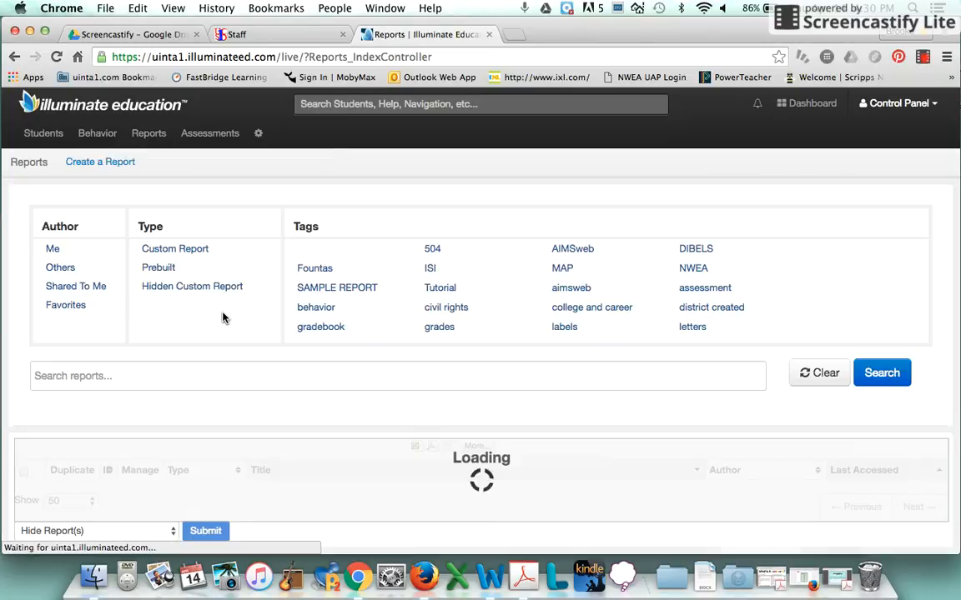
scroll(376, 351, down, 5)
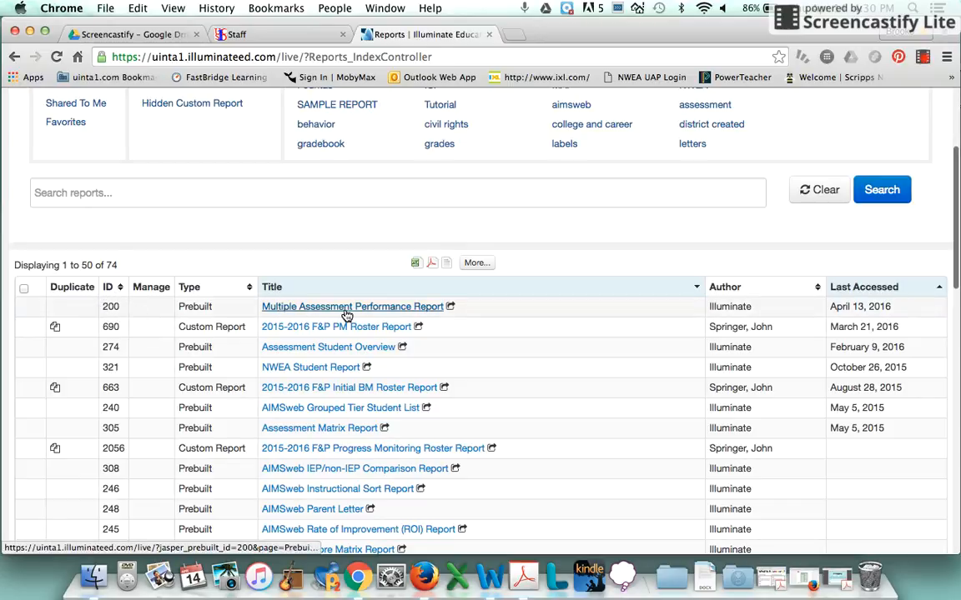
mouse_move(357, 315)
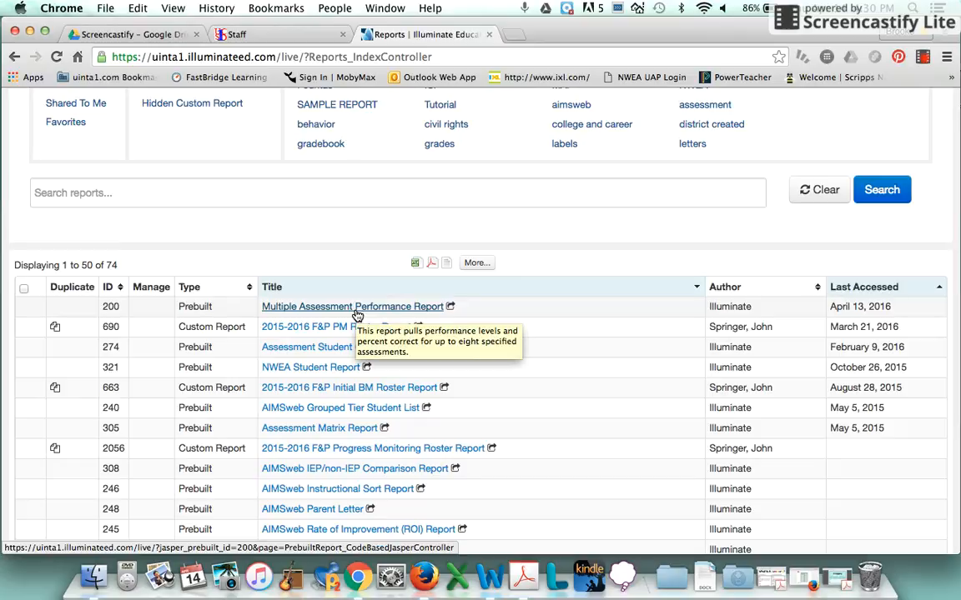
click(357, 316)
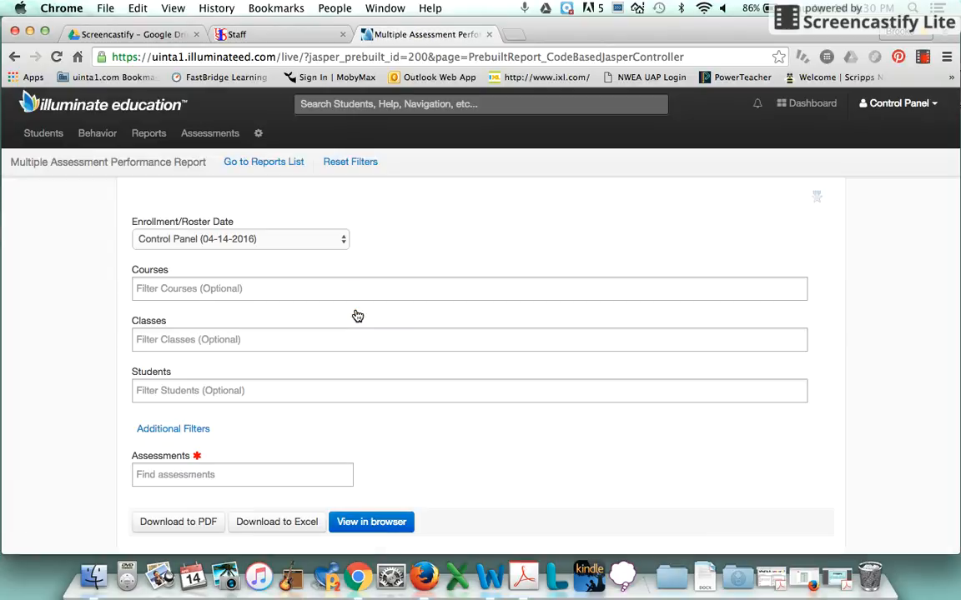
- Filter the performance report to all three Reading 5 - 6(A) classes
click(195, 342)
click(193, 422)
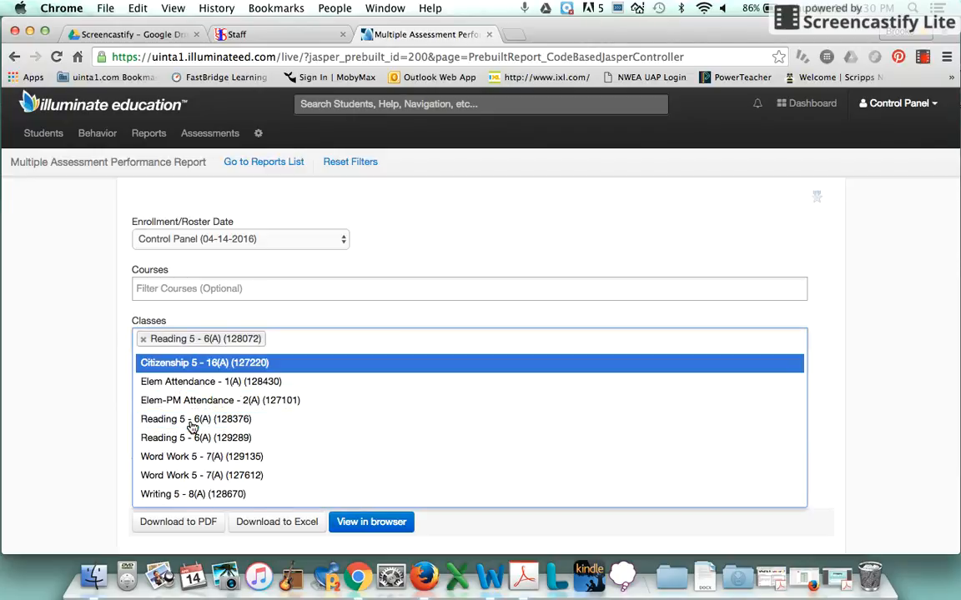
click(191, 423)
click(191, 420)
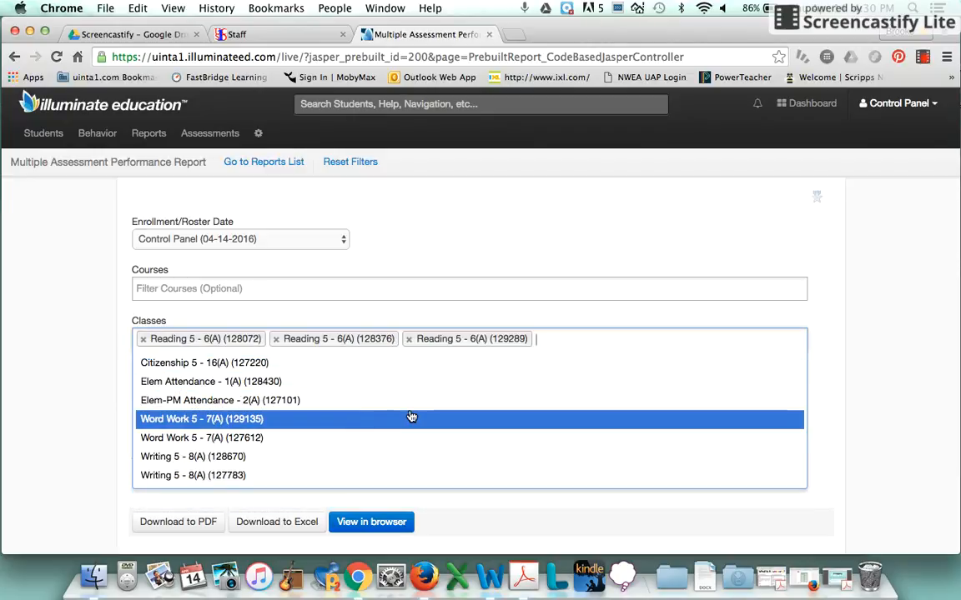
click(492, 308)
- Search the report's assessments for DRCP and add "DRCP Week 15-1 Grade 5"
scroll(492, 313, down, 1)
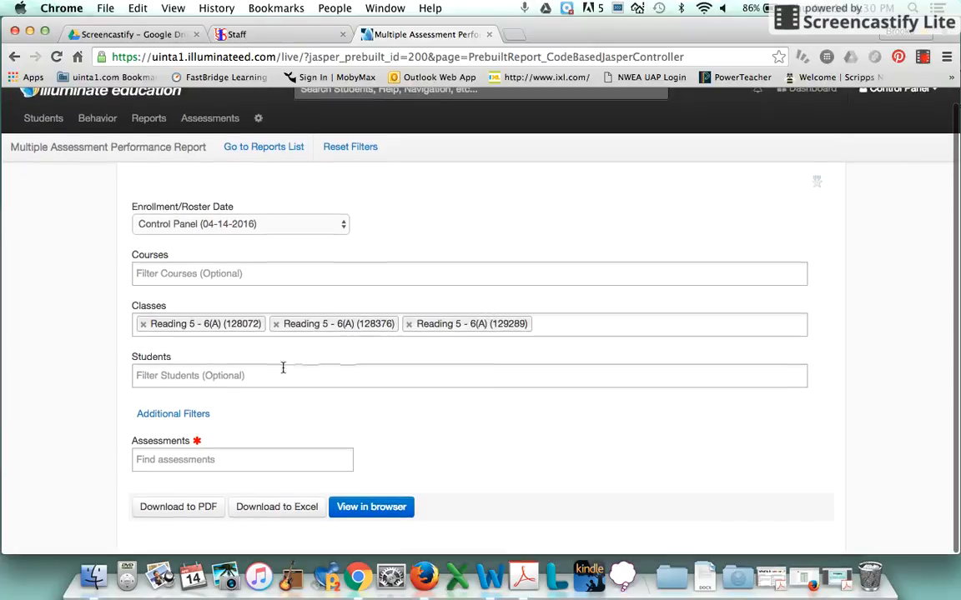
click(208, 457)
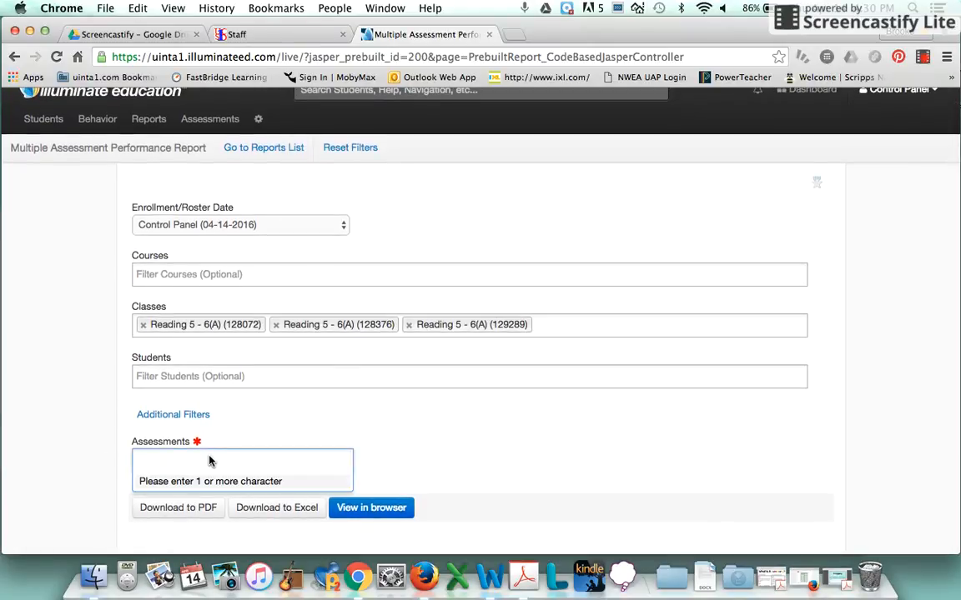
text(DRCP)
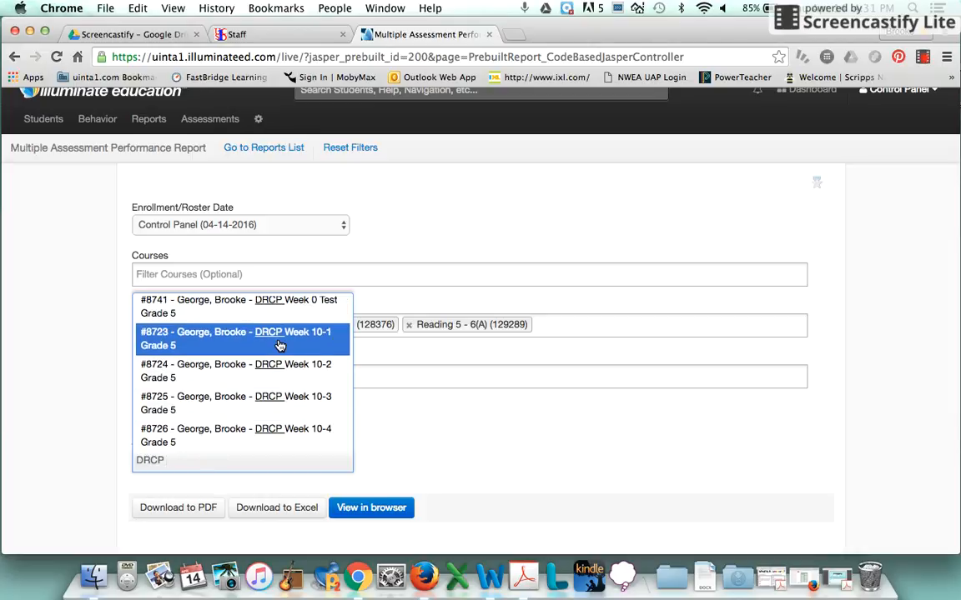
scroll(281, 345, down, 15)
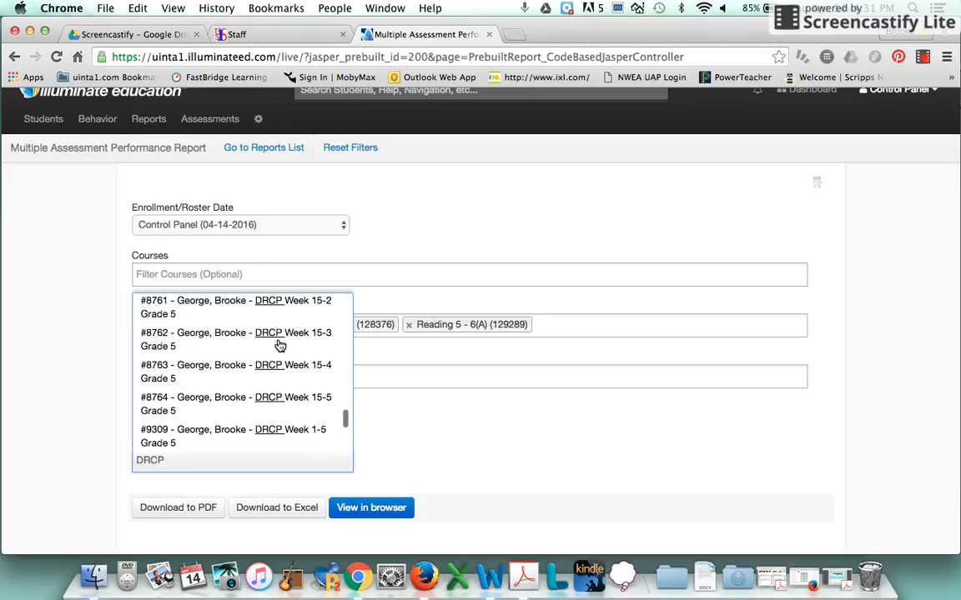
scroll(280, 345, up, 1)
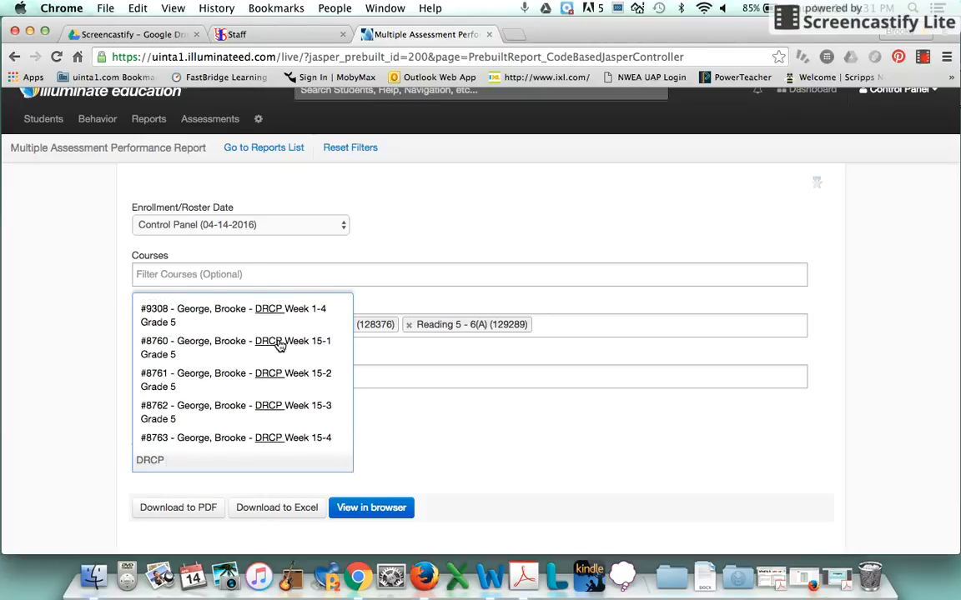
click(280, 345)
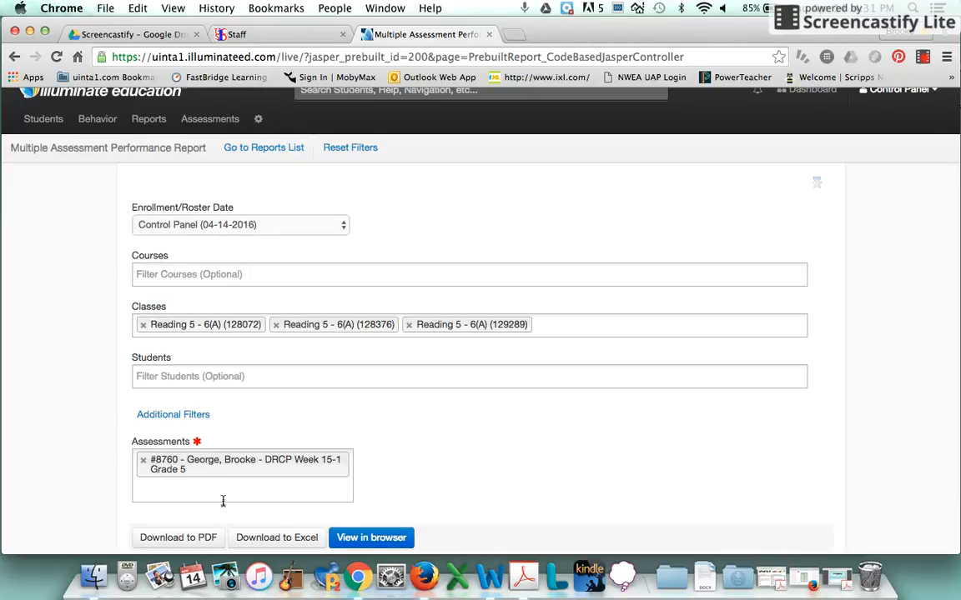
- Search for "week 15" and add the DRCP Week 15-2 and Week 15-3 Grade 5 assessments to the report
click(224, 492)
text(week 15)
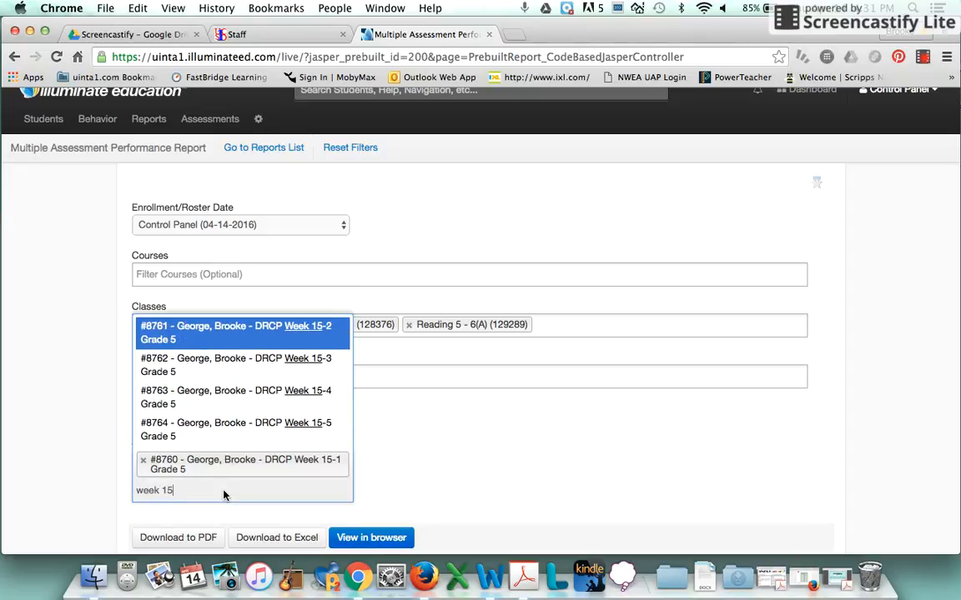
click(296, 335)
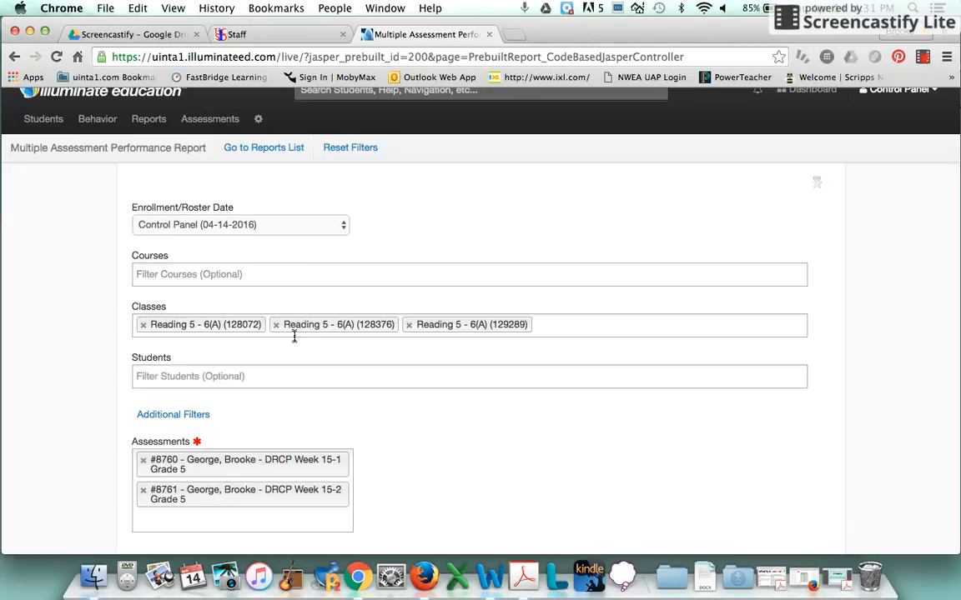
click(208, 521)
text(week )
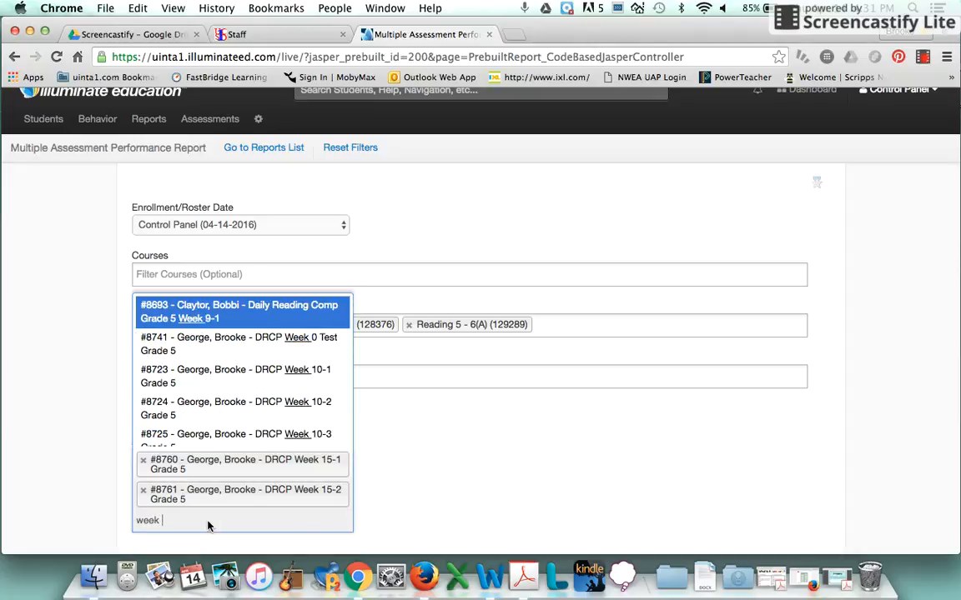
text(15)
click(243, 367)
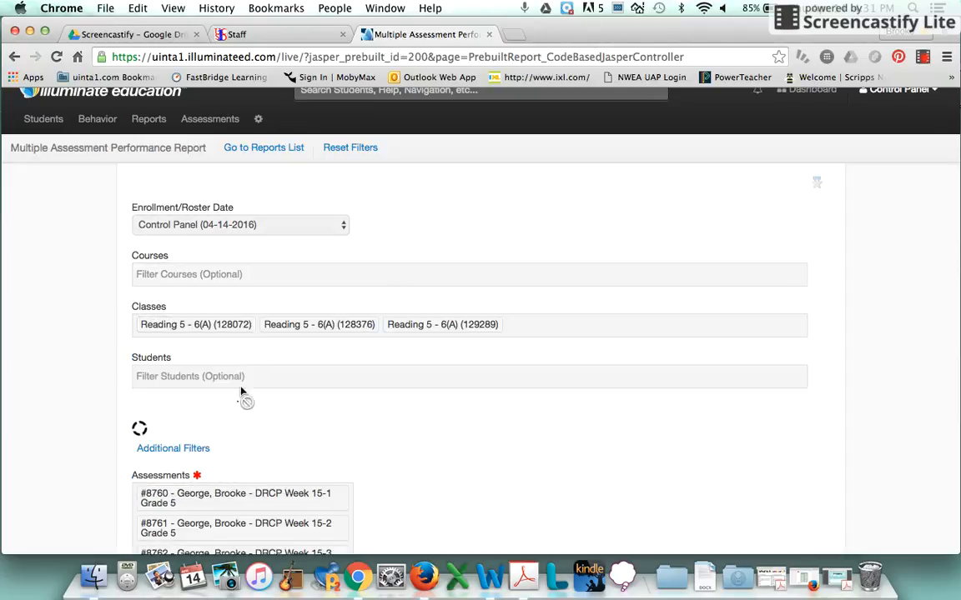
- Search for "week 15" and add the DRCP Week 15-4 and Week 15-5 Grade 5 assessments to the report
scroll(200, 425, down, 2)
click(207, 471)
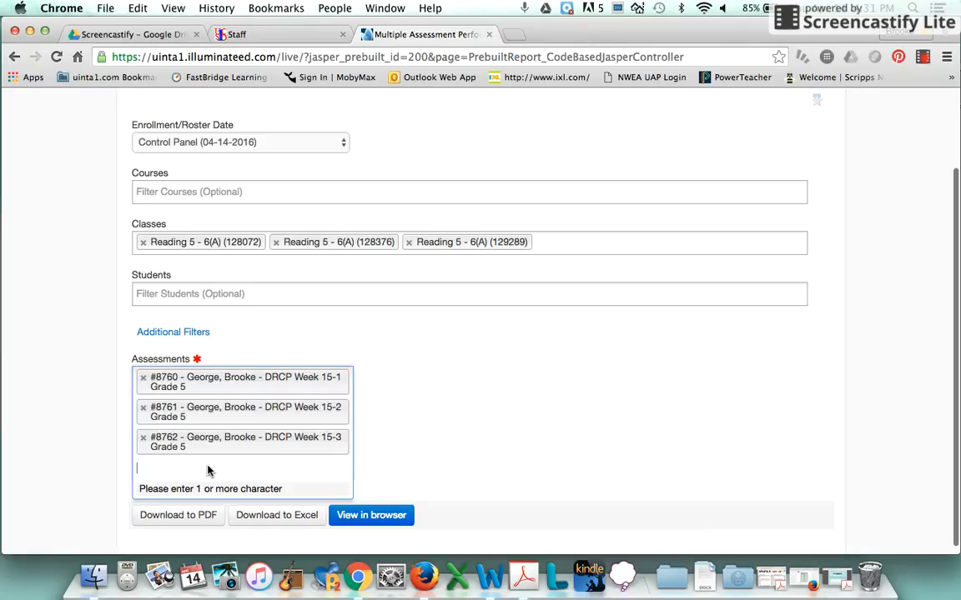
text(week 15)
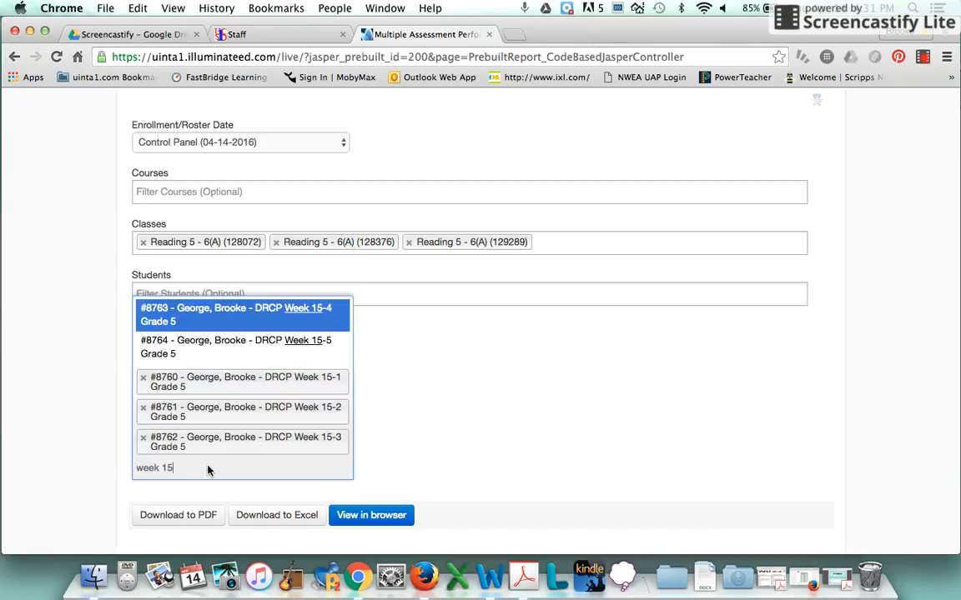
click(244, 314)
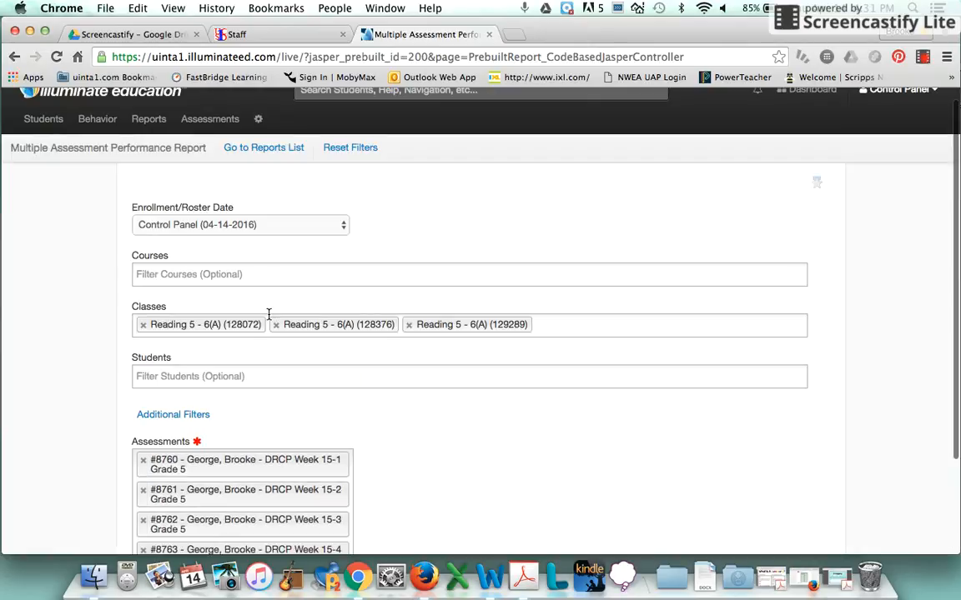
scroll(204, 425, down, 2)
click(189, 471)
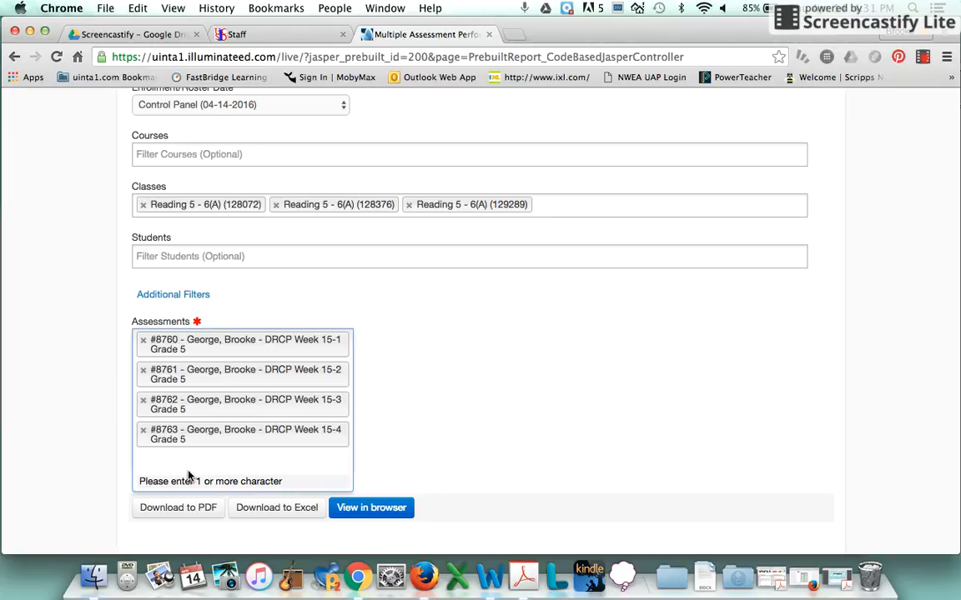
text(week 15)
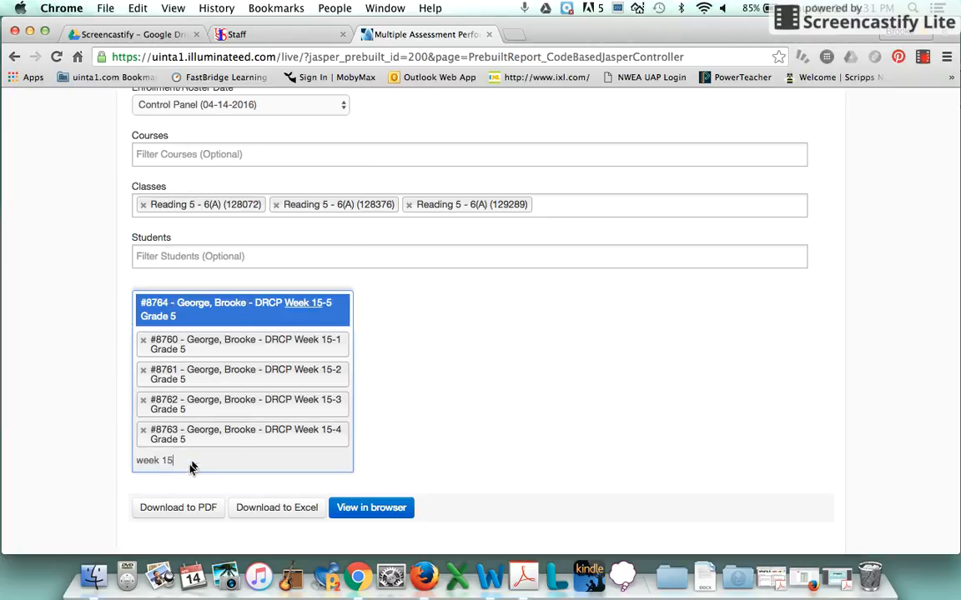
click(224, 301)
- Download the Multiple Assessment Performance Report as a PDF and review the downloaded file in Acrobat
scroll(321, 373, down, 4)
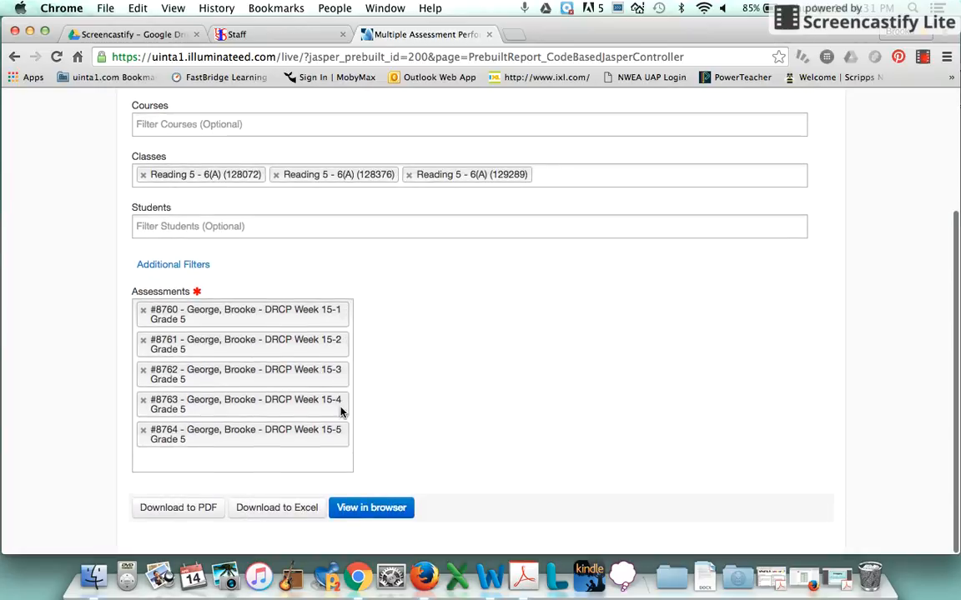
click(179, 508)
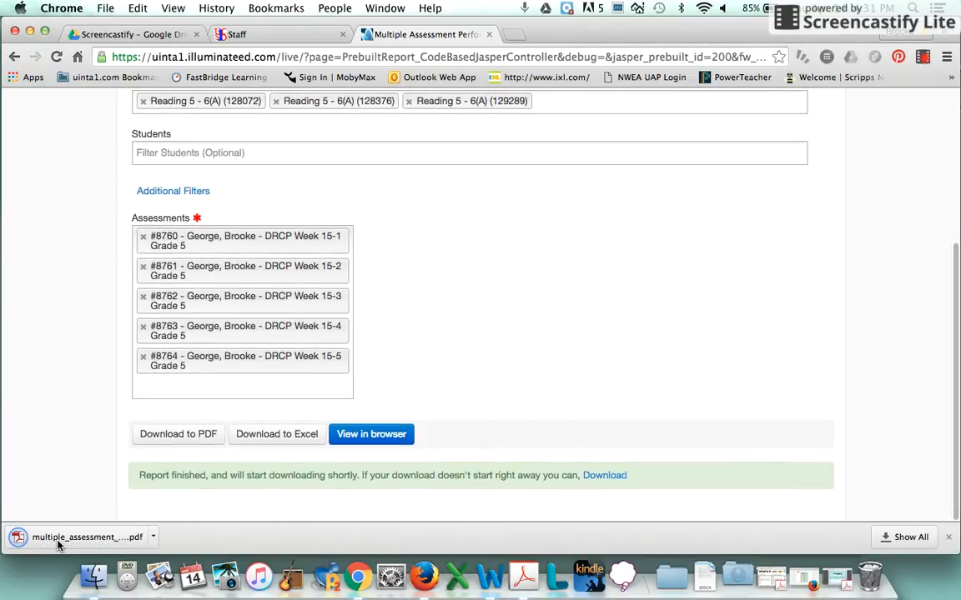
click(59, 539)
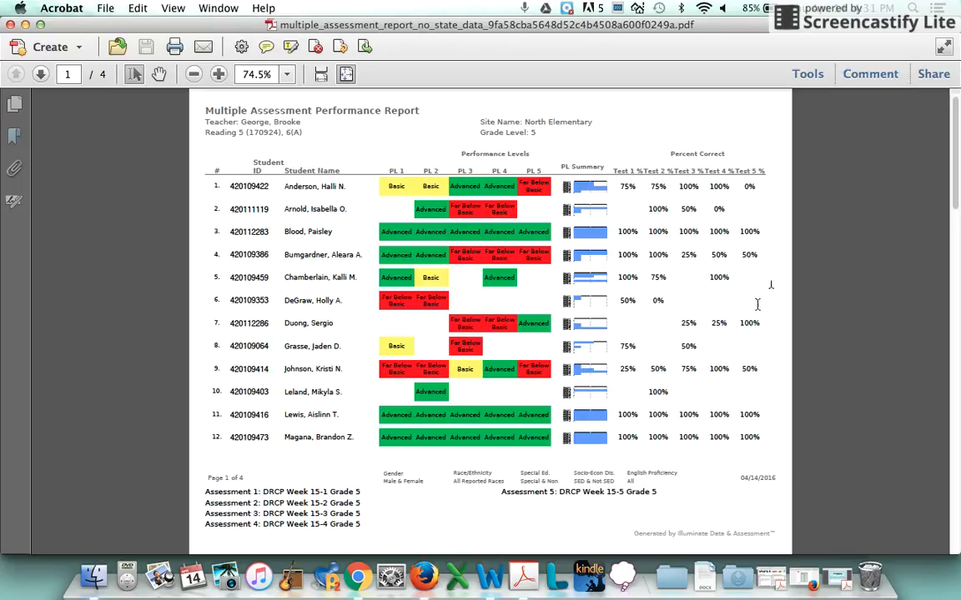
scroll(494, 223, down, 5)
scroll(494, 223, up, 5)
click(11, 28)
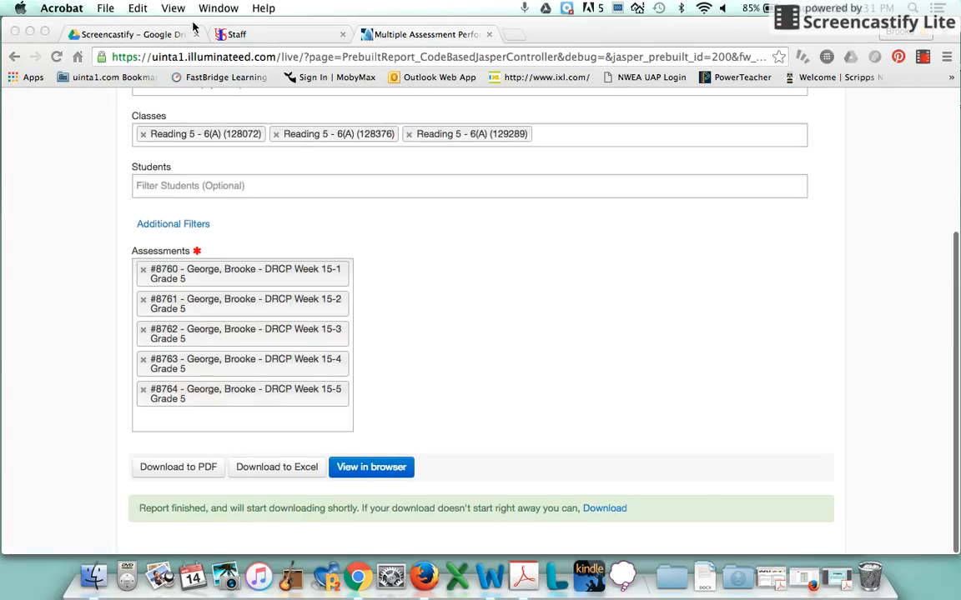
click(923, 54)
click(922, 57)
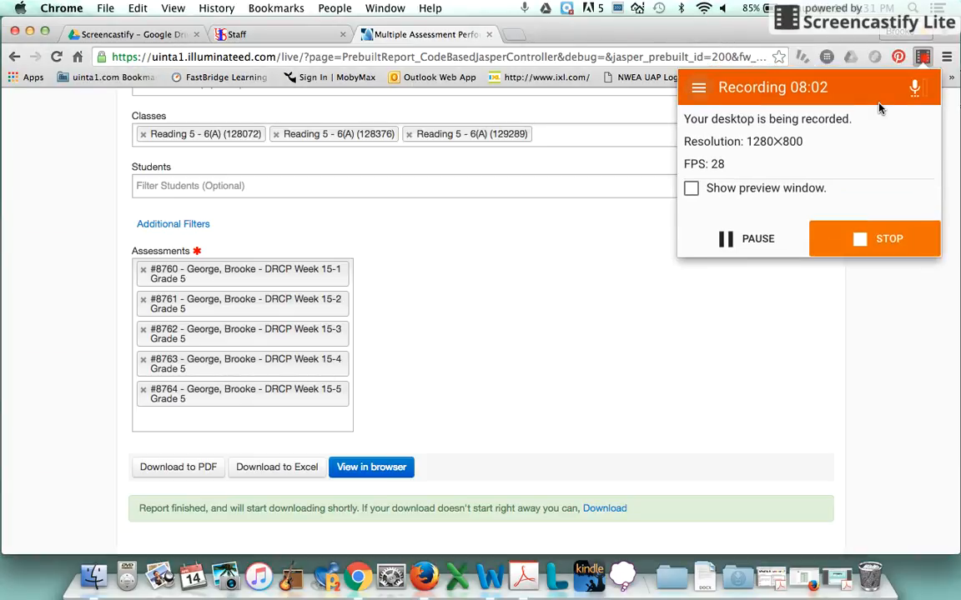